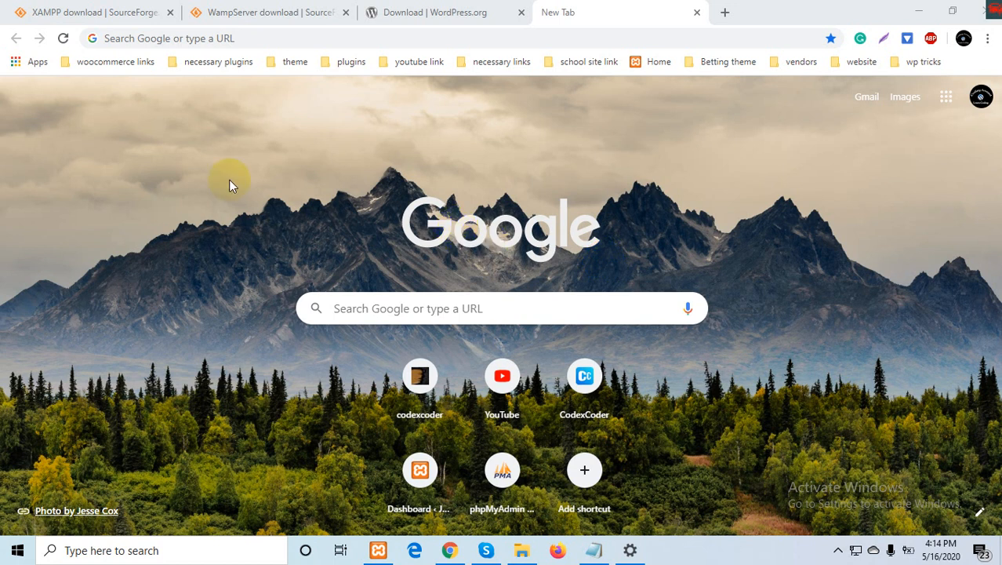
Compare the XAMPP and WampServer download pages on SourceForge, finishing on the XAMPP page.
click(104, 10)
mouse_move(273, 106)
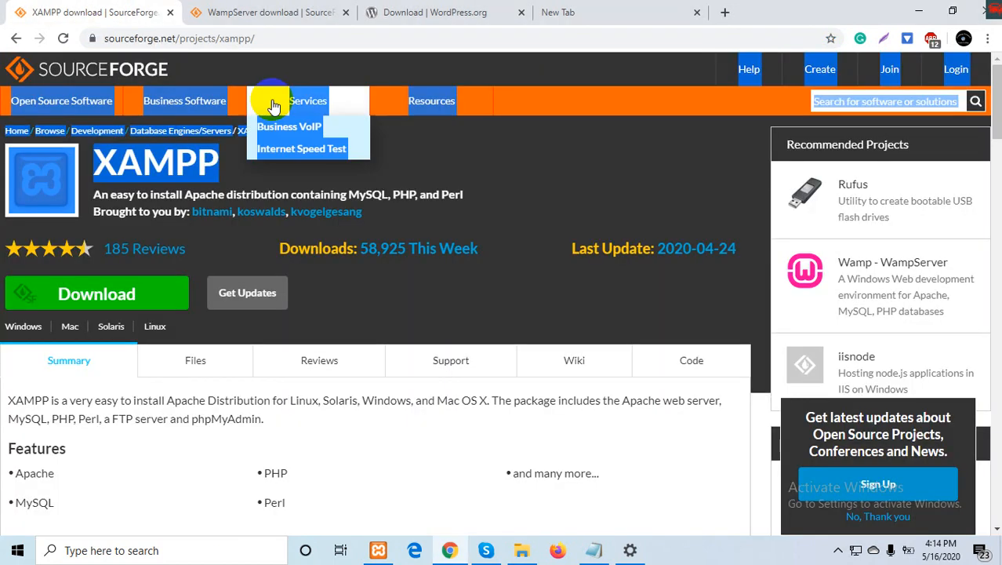
click(454, 157)
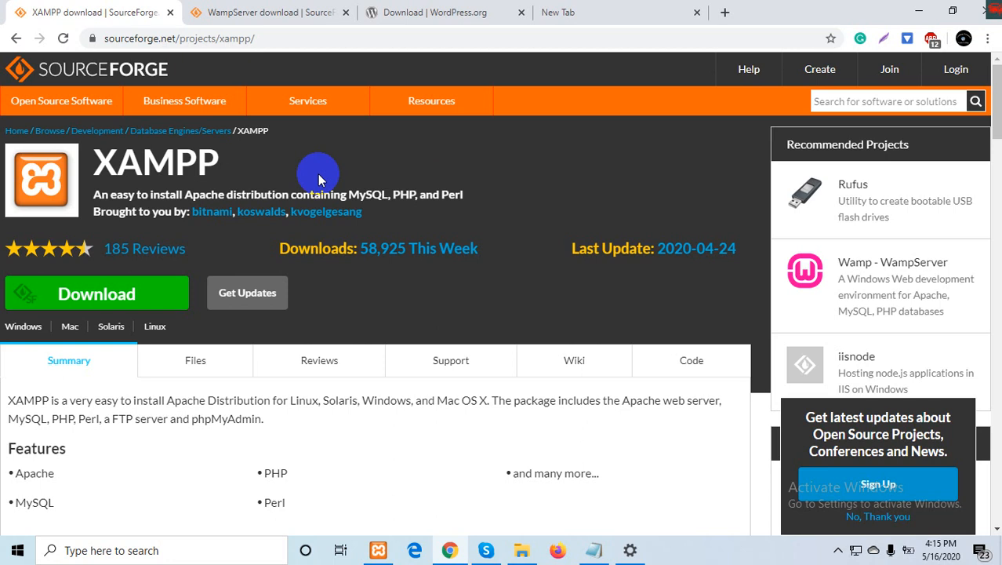
click(273, 10)
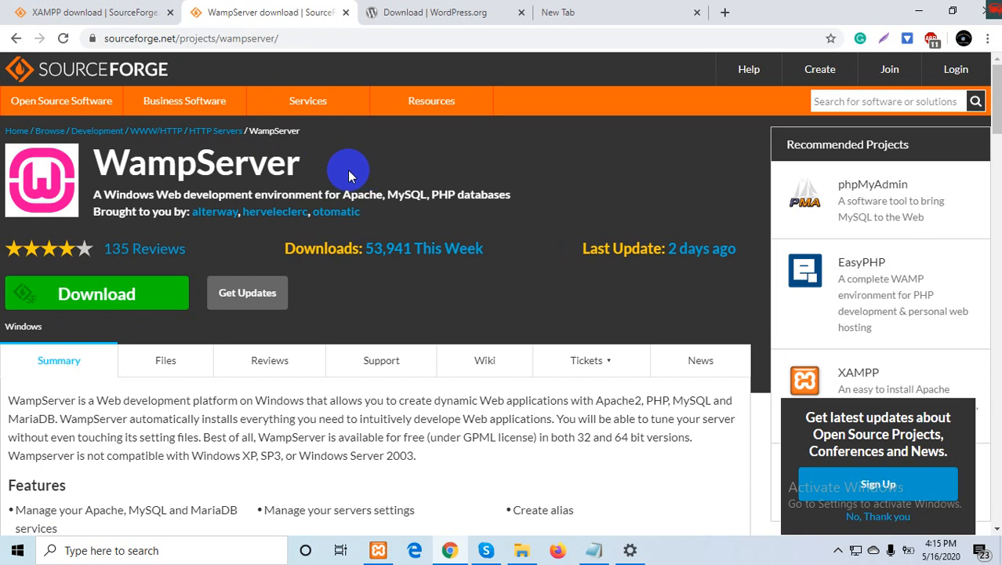
click(98, 12)
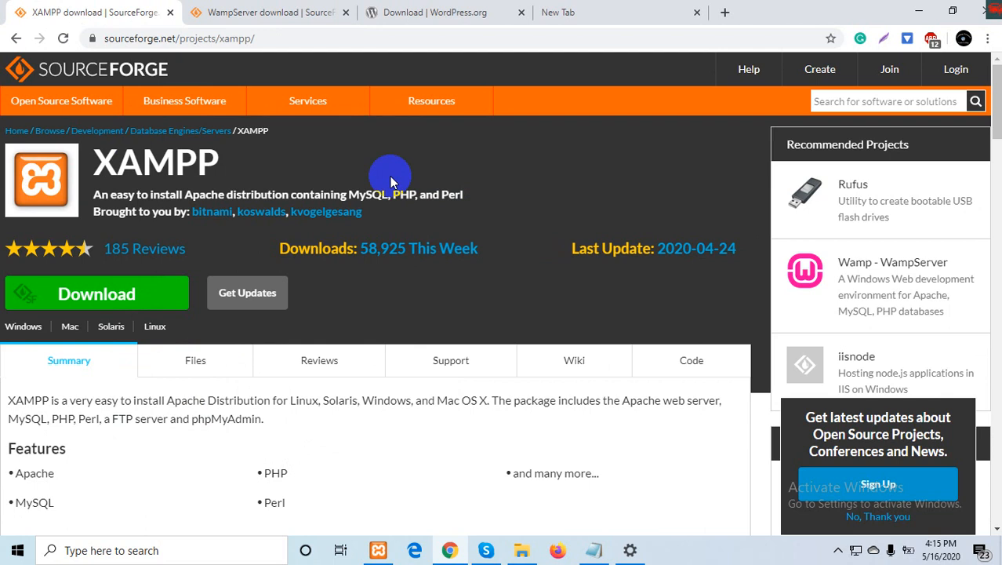
Switch to the XAMPP Control Panel, browse its installation folder and open the htdocs folder.
click(378, 549)
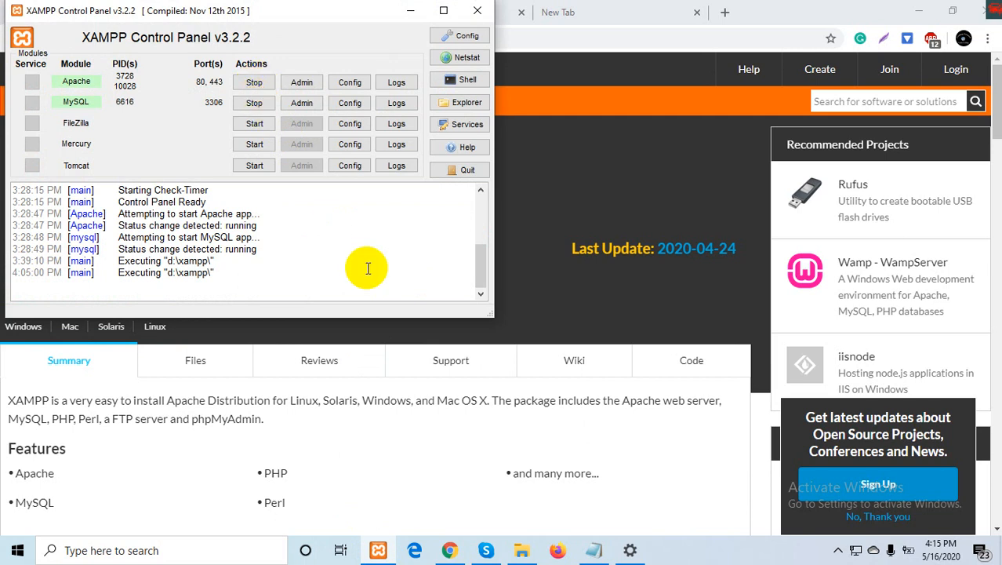
click(468, 106)
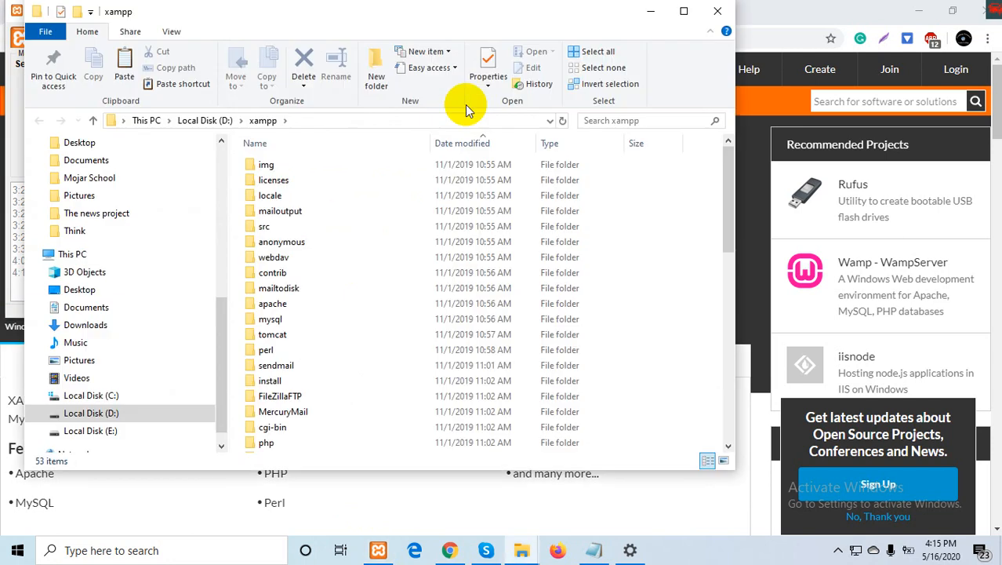
scroll(351, 298, down, 3)
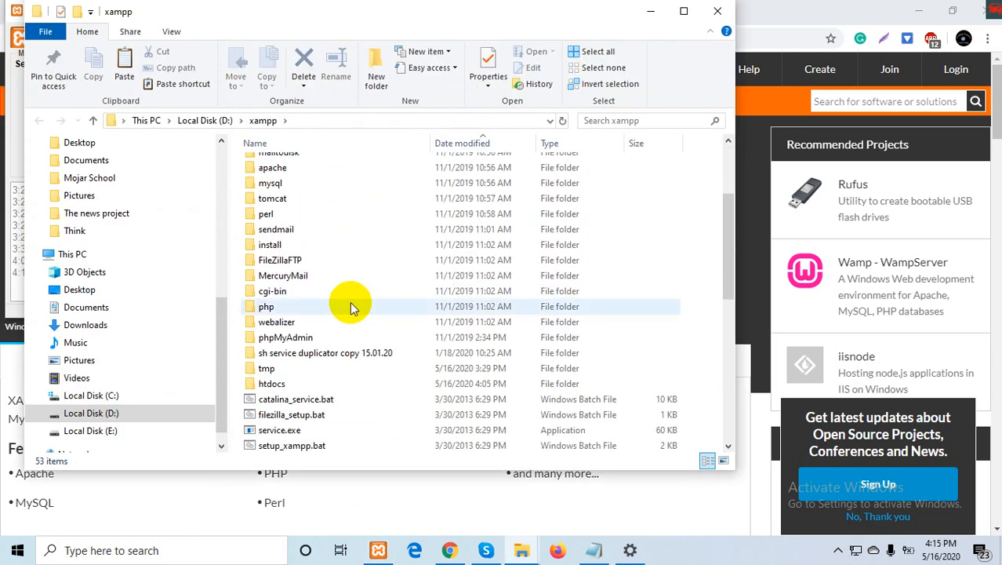
double_click(269, 383)
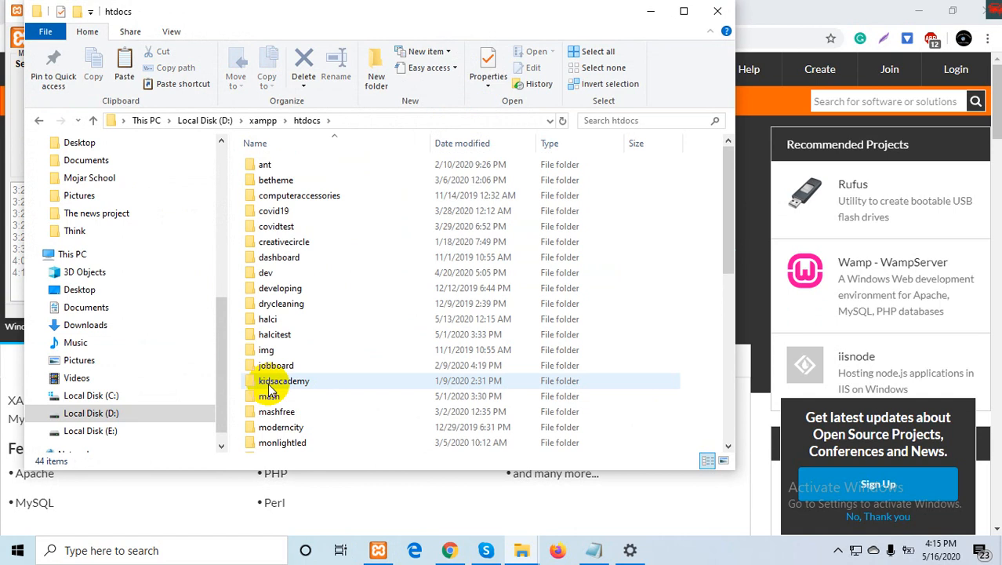
Create a folder named wpinstalls inside htdocs and open it.
click(382, 69)
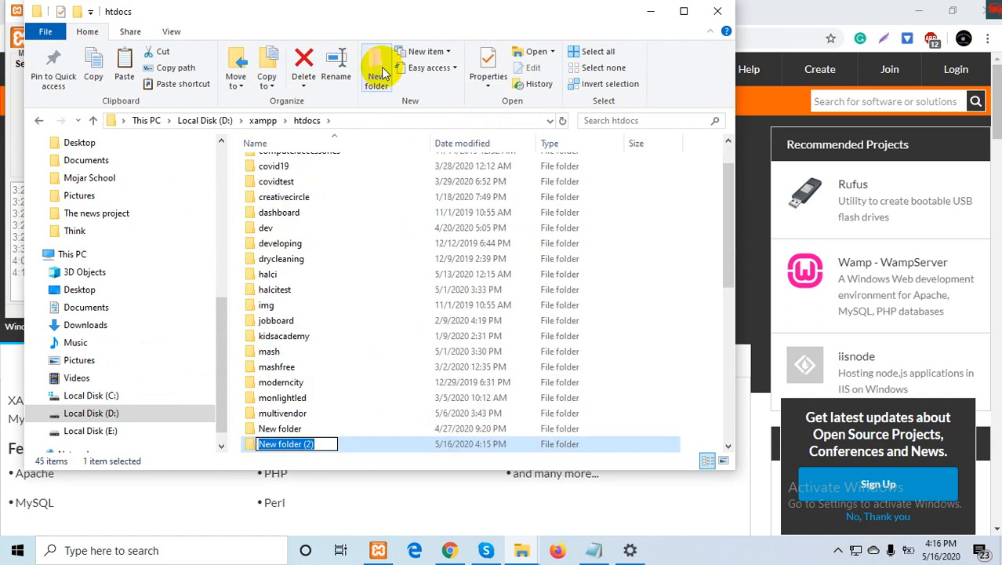
text(wpinstall)
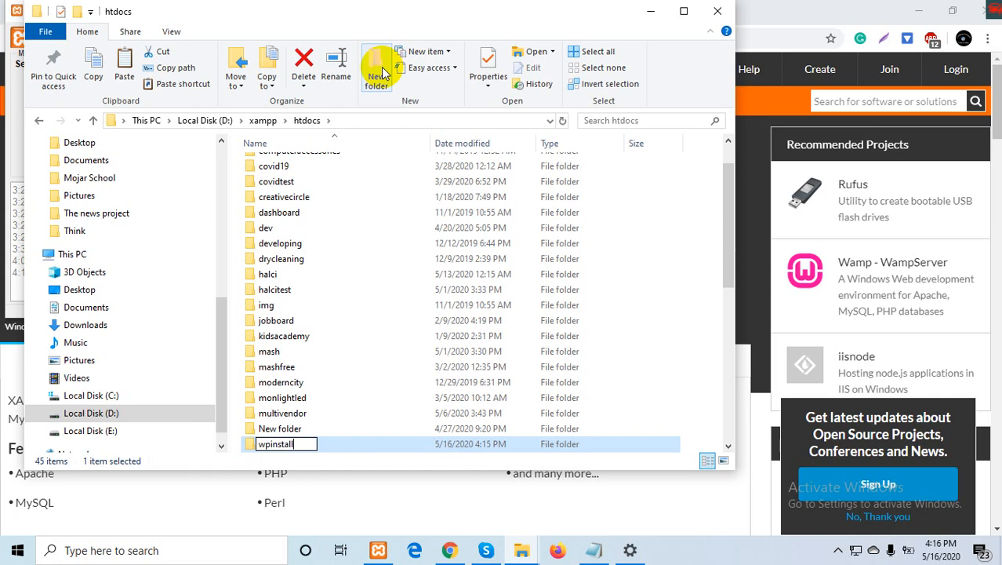
text(s)
key(Return)
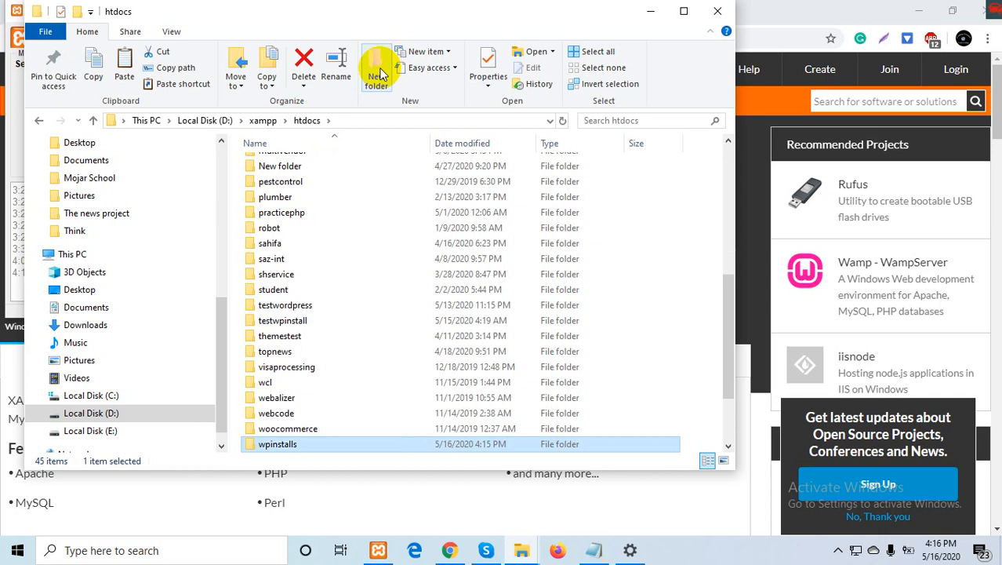
double_click(276, 444)
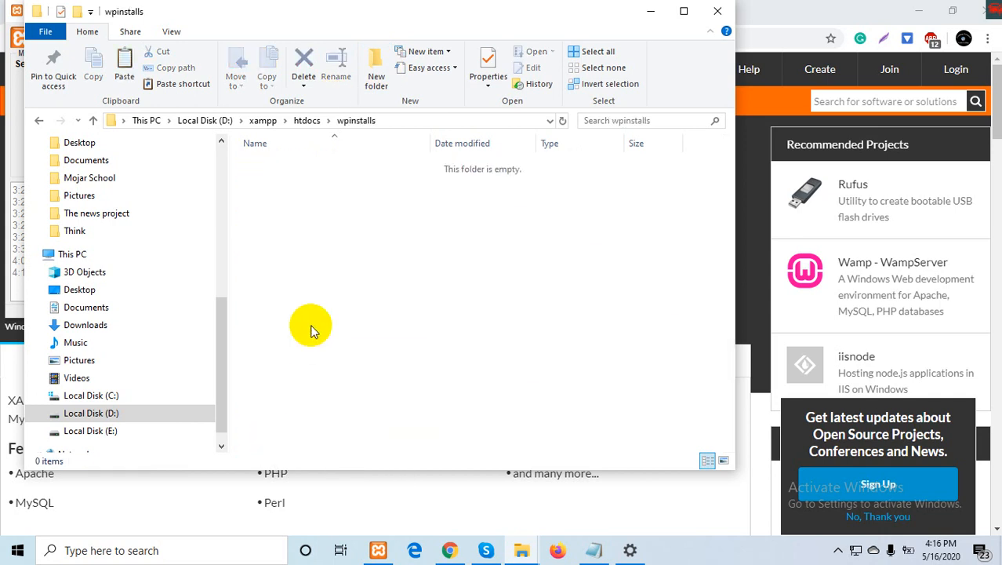
Switch to the browser's WordPress.org download page and view the WordPress 5.4.1 download option.
click(652, 10)
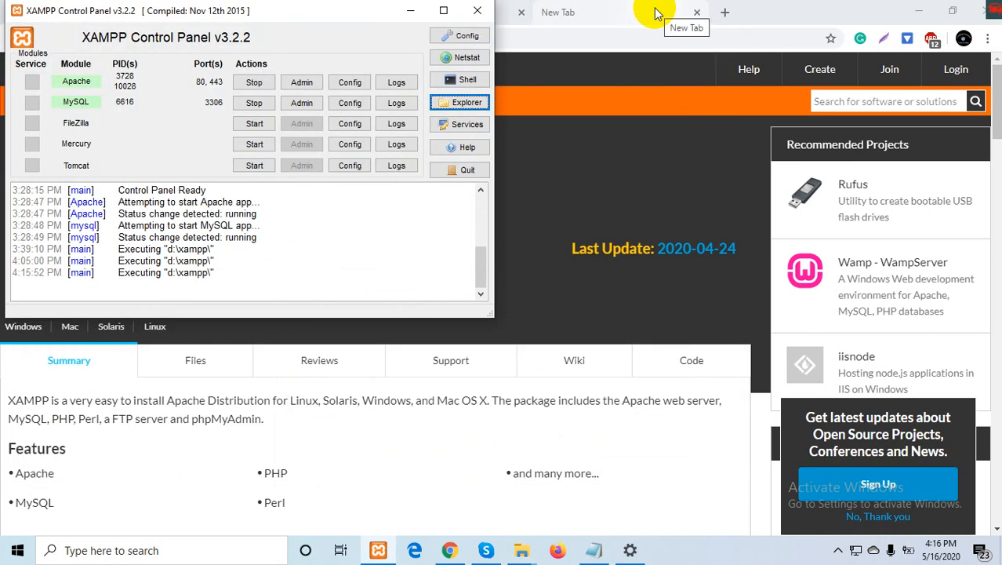
click(559, 10)
click(454, 6)
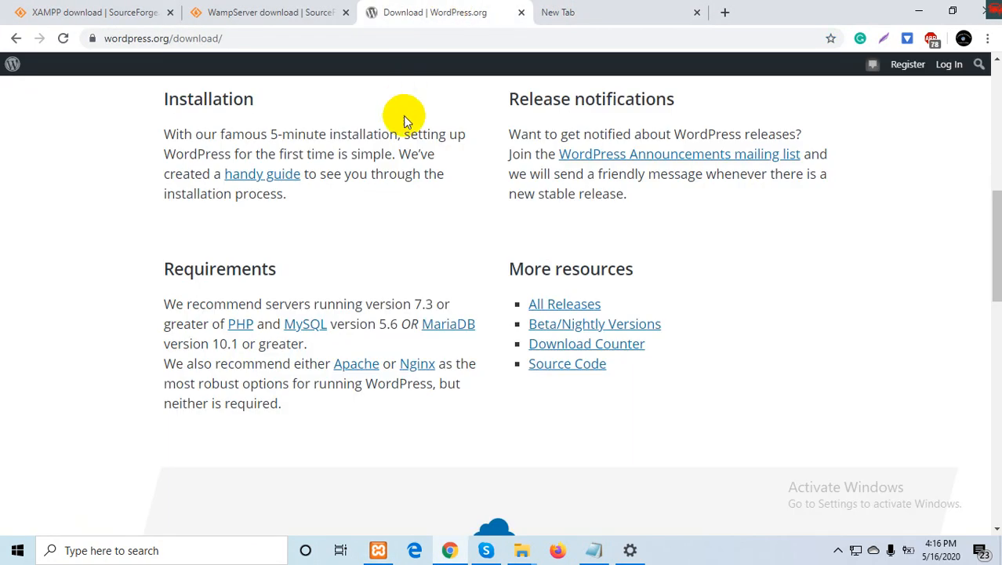
scroll(403, 116, up, 10)
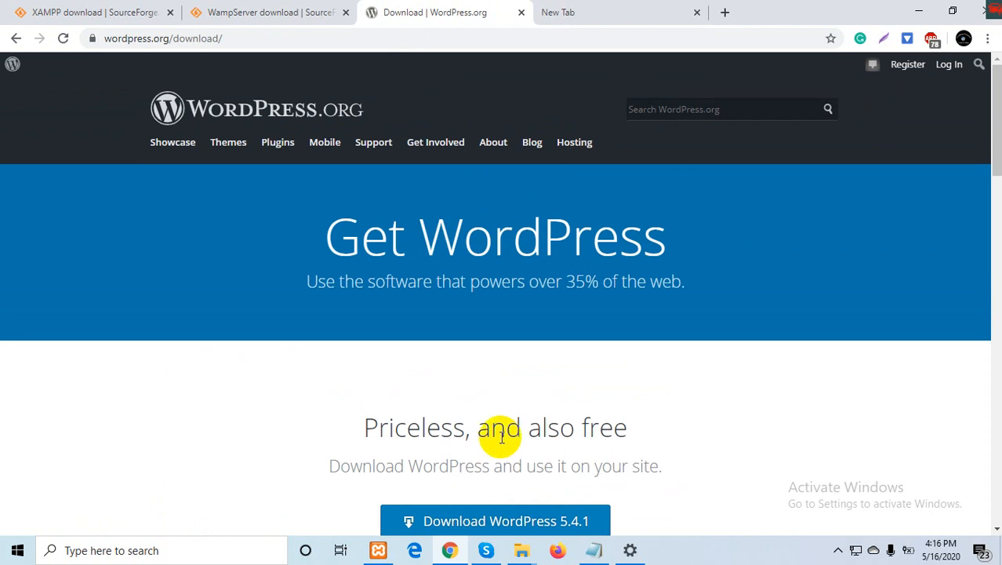
scroll(497, 436, down, 3)
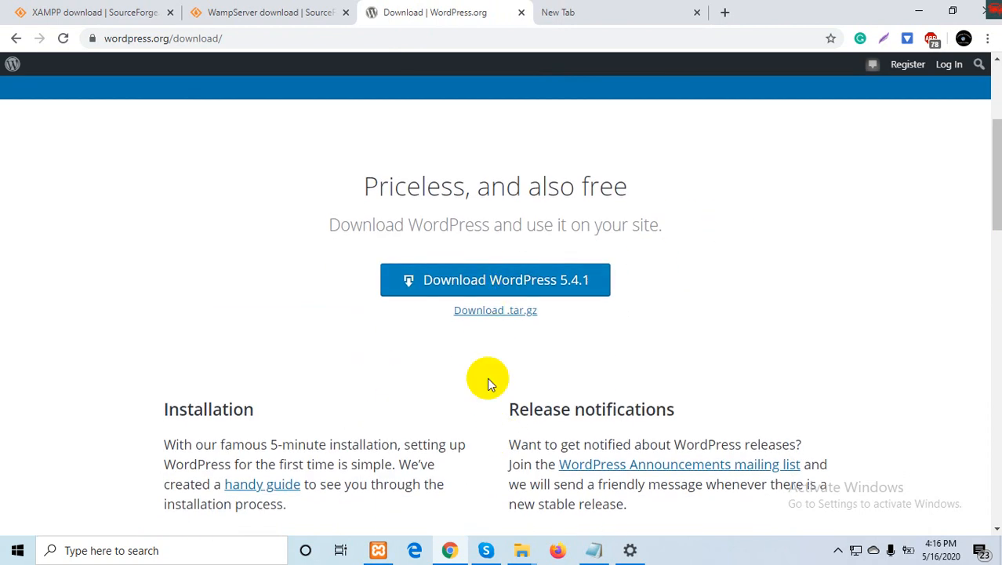
Copy wordpress-5.4.1.zip from the Downloads folder into the wpinstalls folder.
mouse_move(518, 554)
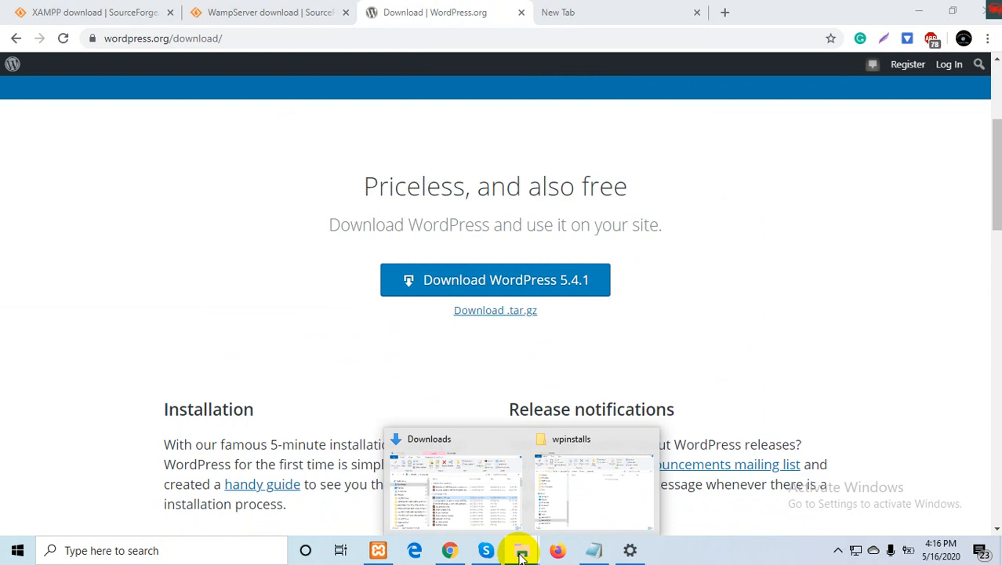
click(491, 512)
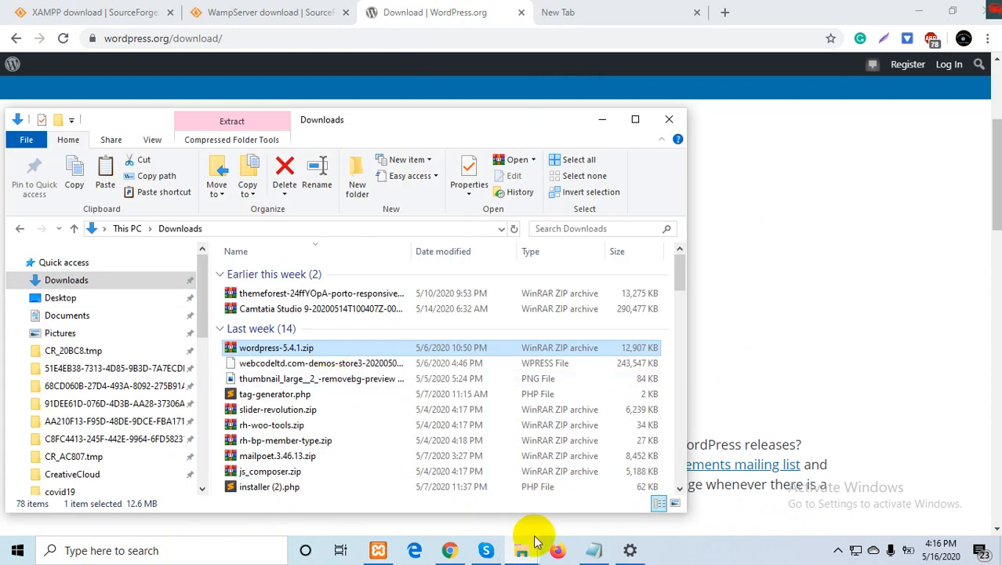
mouse_move(522, 549)
click(571, 499)
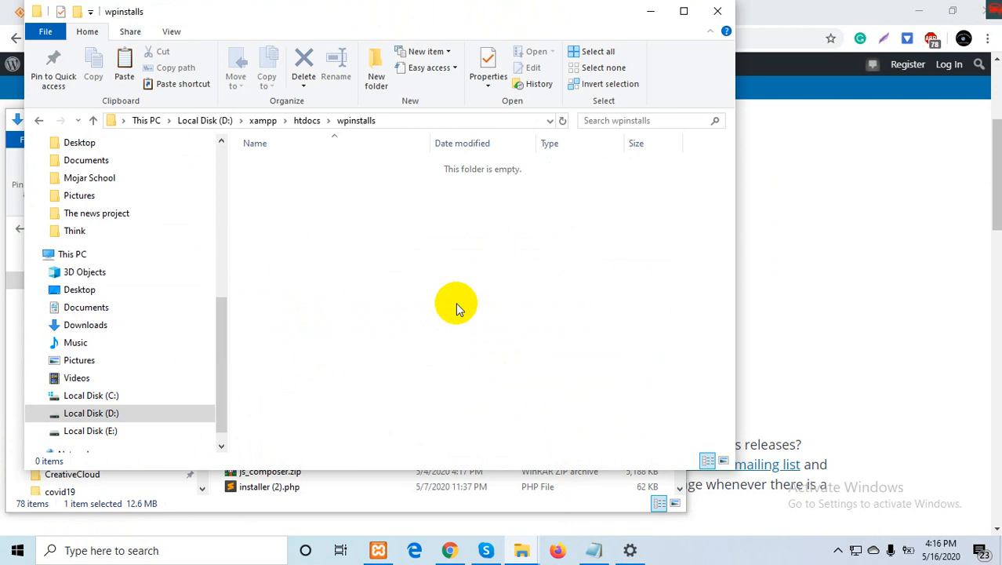
key(ctrl+v)
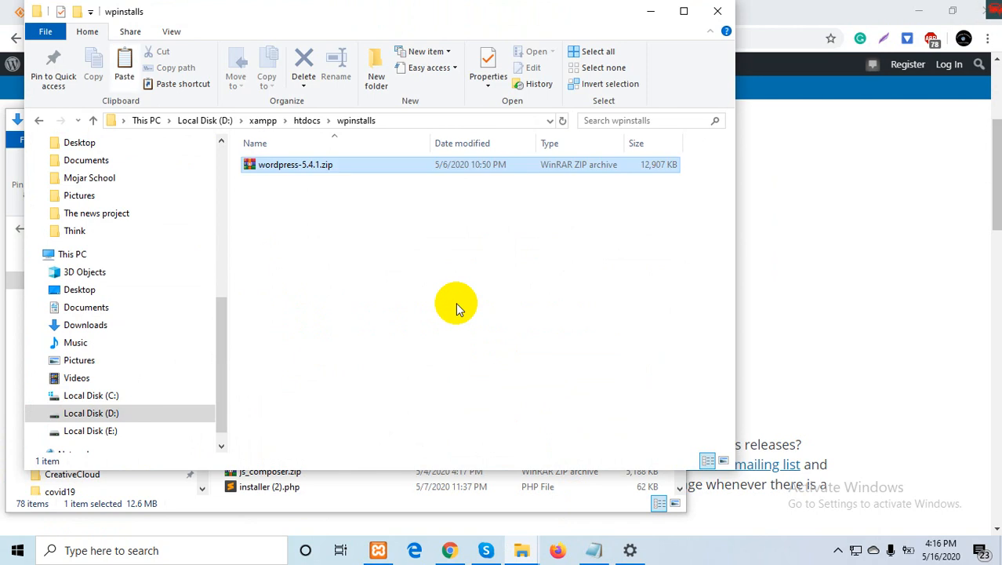
Extract wordpress-5.4.1.zip directly into wpinstalls and delete the zip archive.
right_click(298, 167)
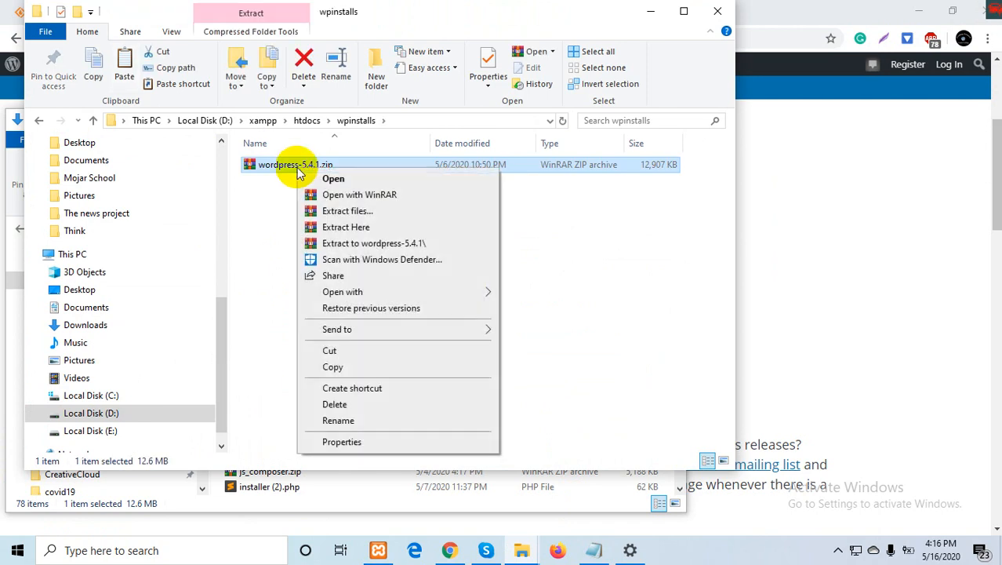
click(347, 227)
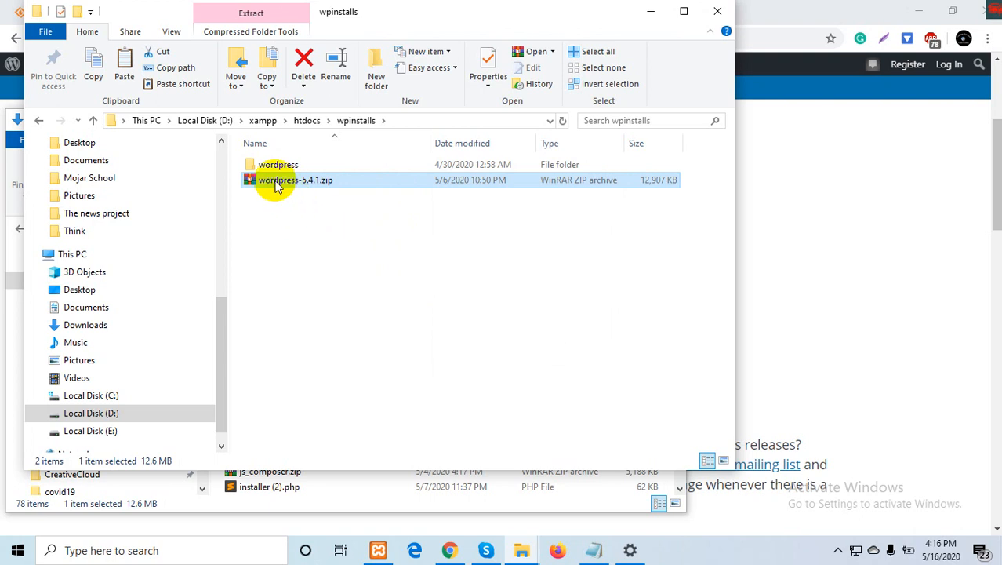
click(307, 61)
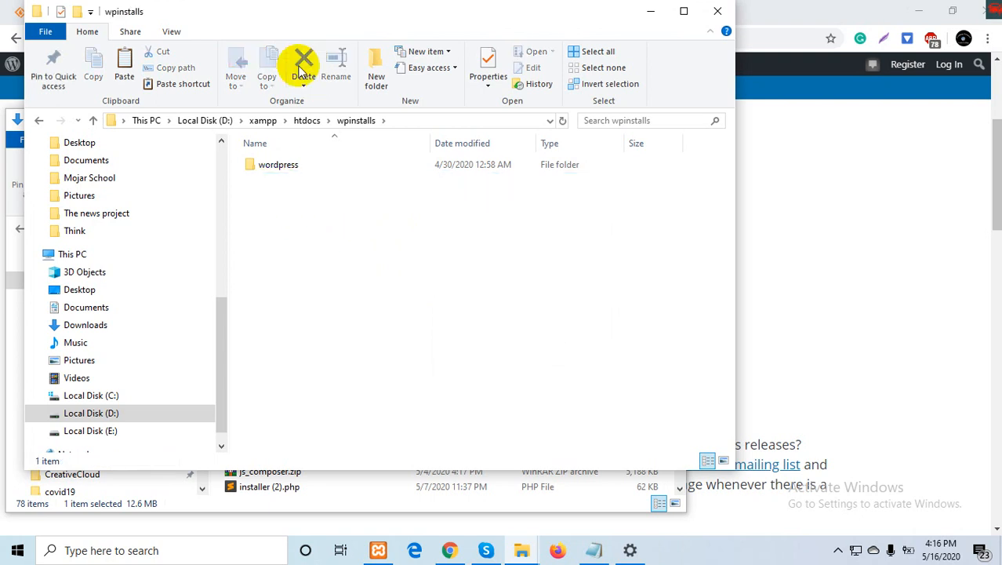
Move all contents of the extracted wordpress folder up into wpinstalls and delete the emptied wordpress folder.
double_click(259, 164)
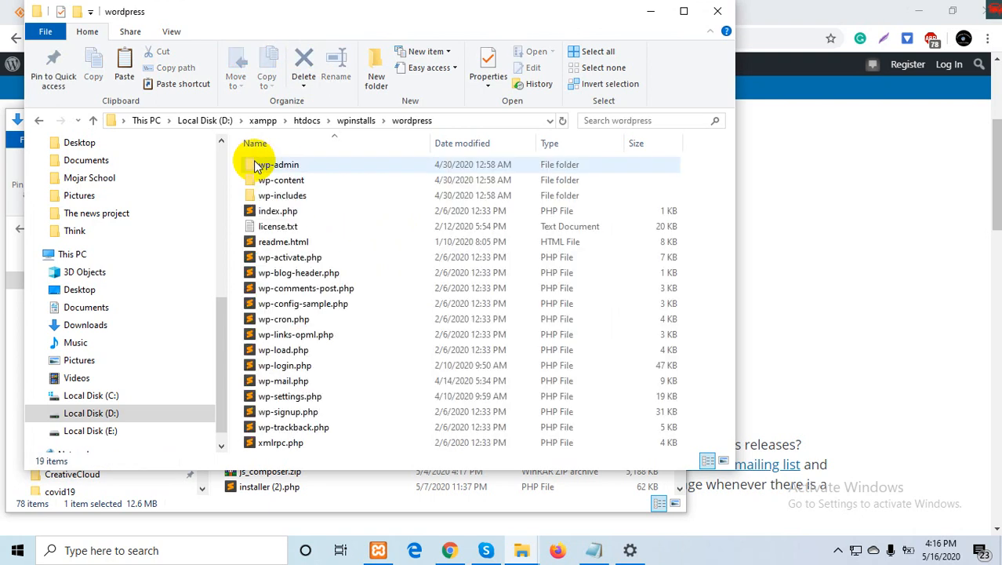
click(315, 205)
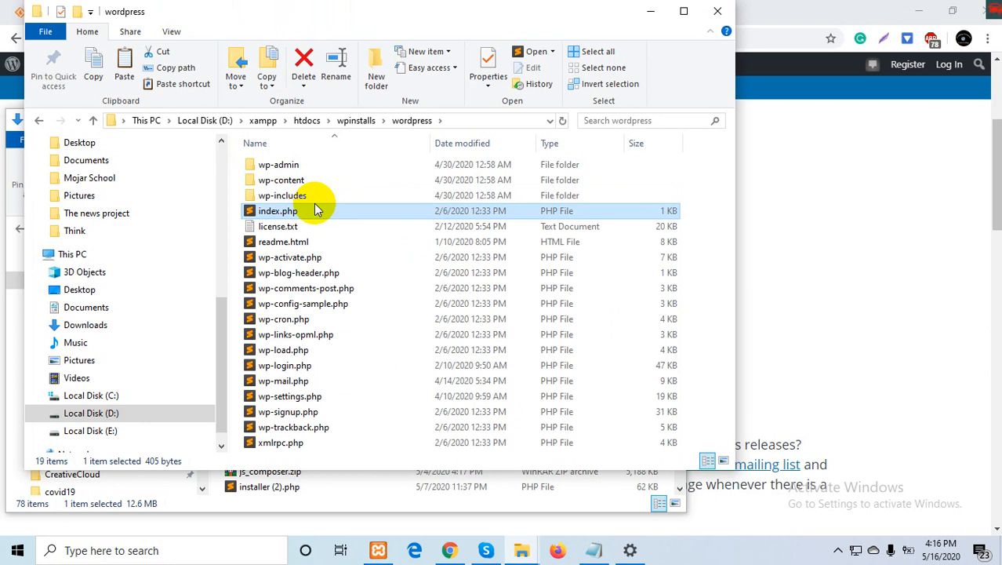
key(ctrl+a)
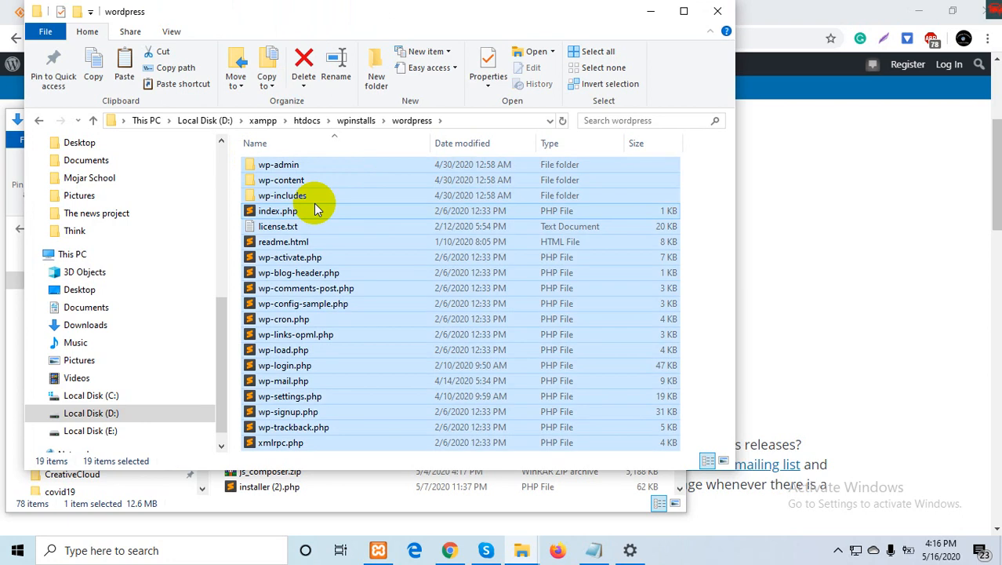
key(ctrl+x)
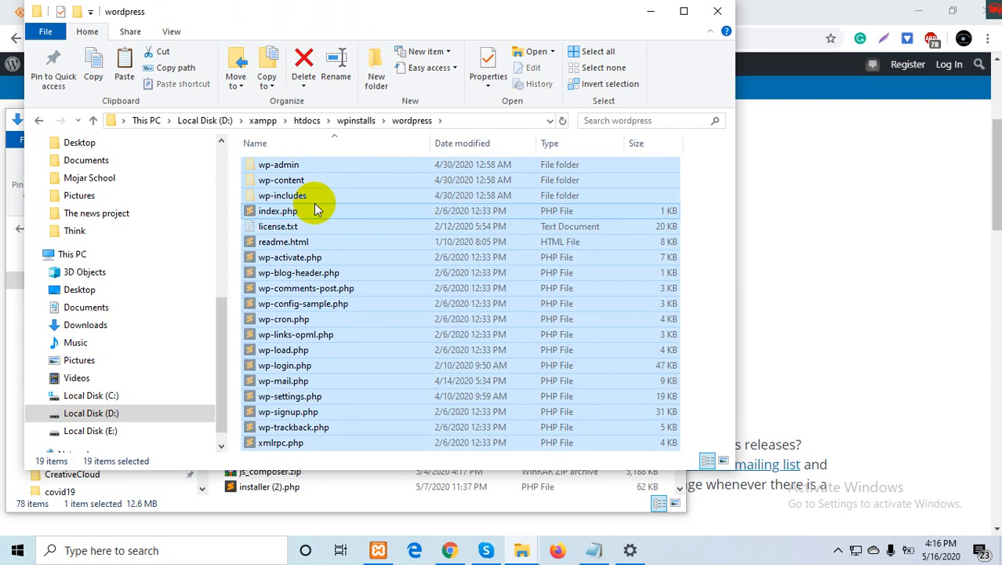
click(93, 122)
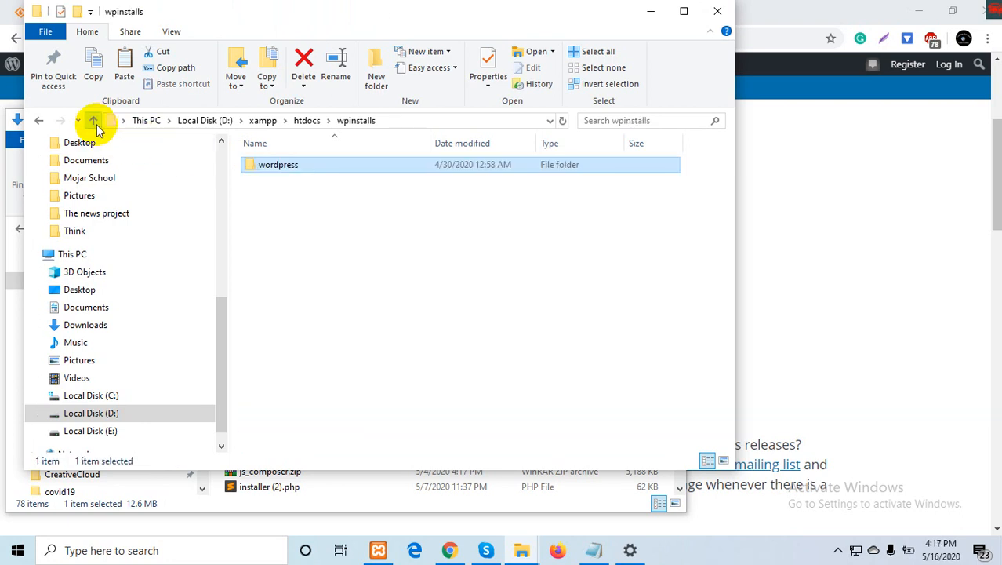
right_click(372, 263)
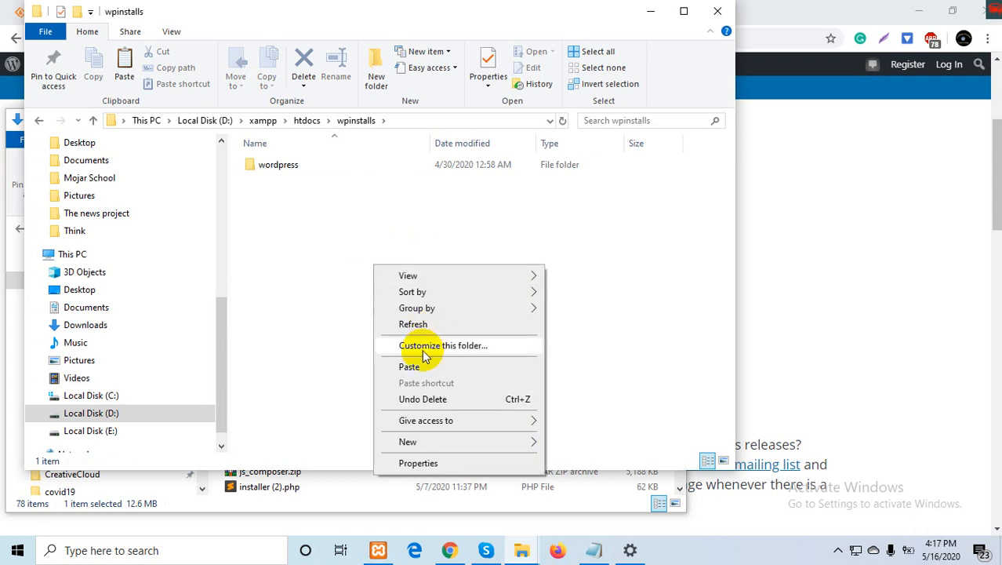
click(409, 367)
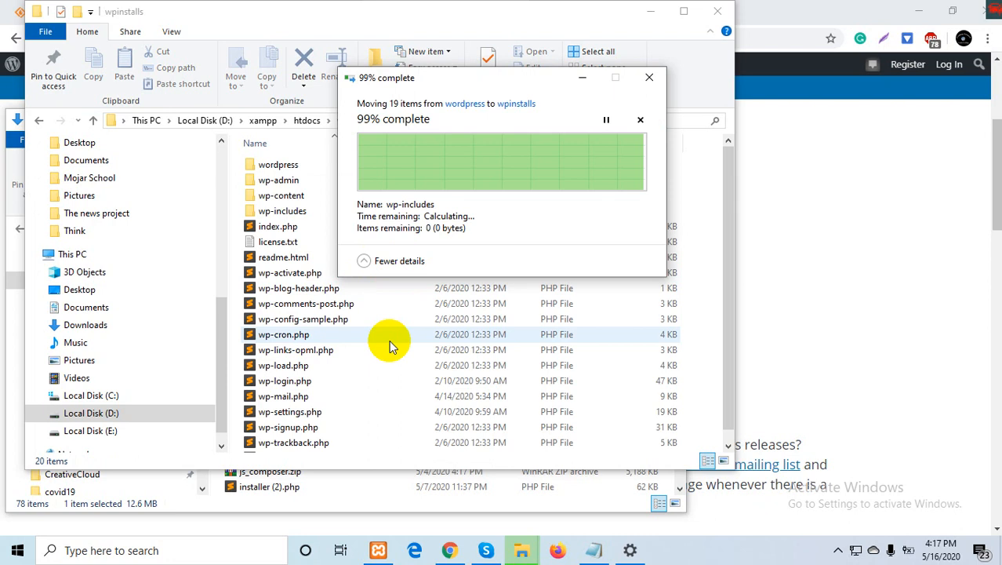
click(276, 170)
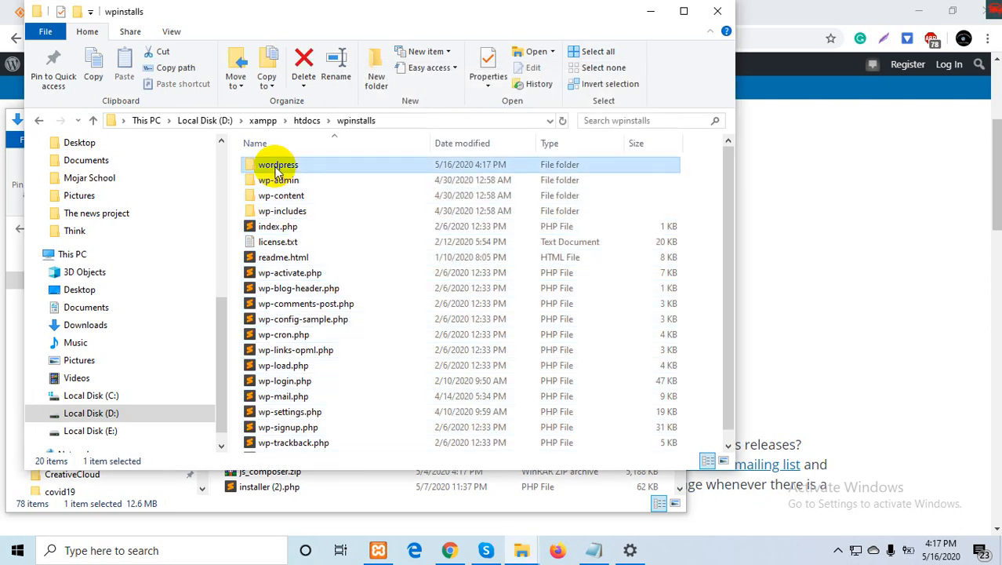
click(305, 55)
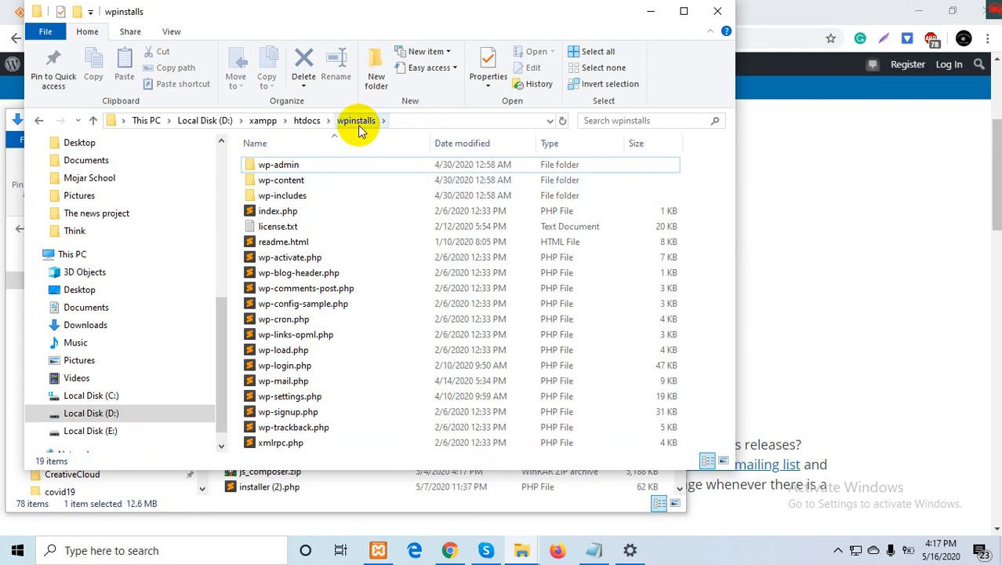
Switch to the browser and load localhost/wpinstalls in a new tab.
click(854, 193)
click(613, 7)
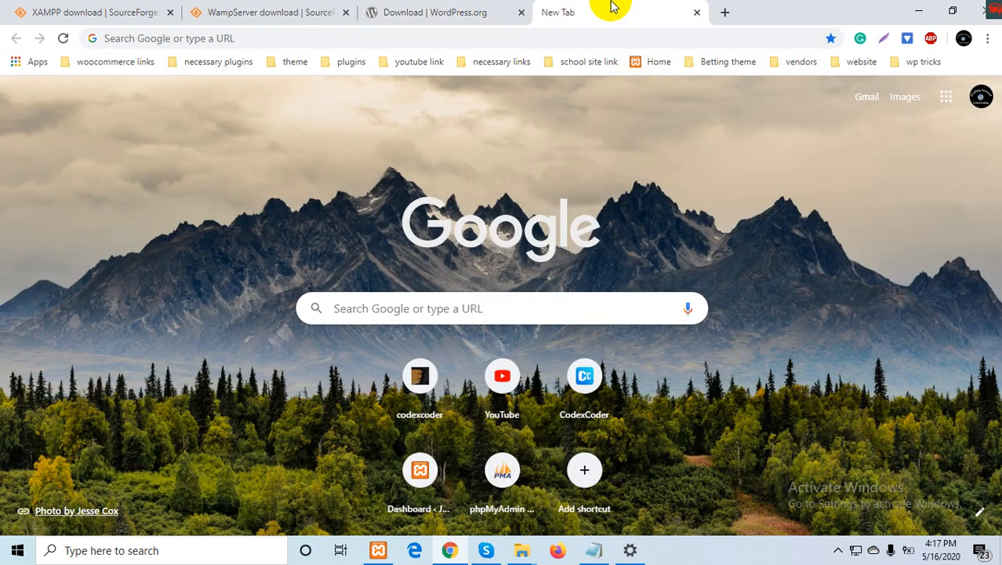
click(552, 37)
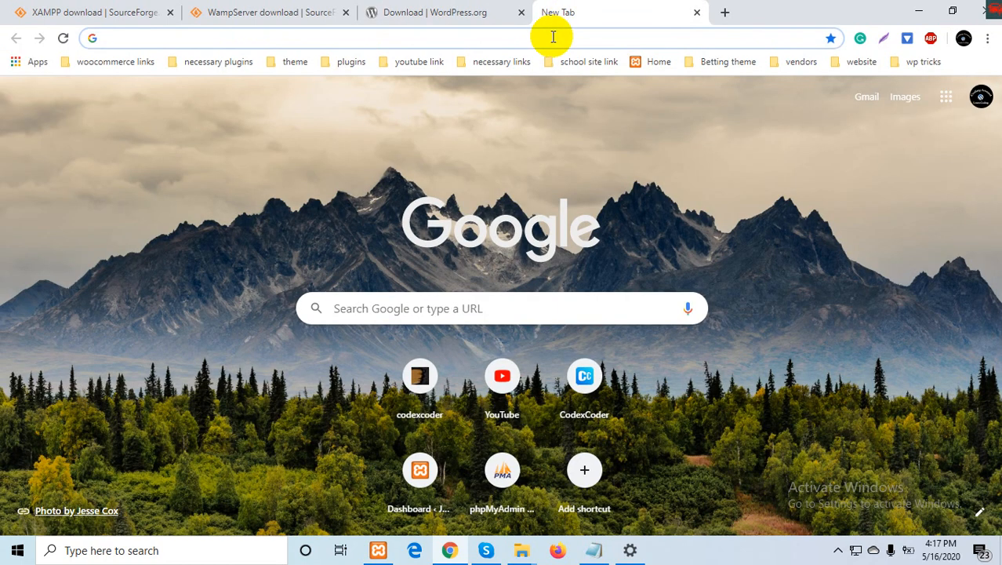
text(lo)
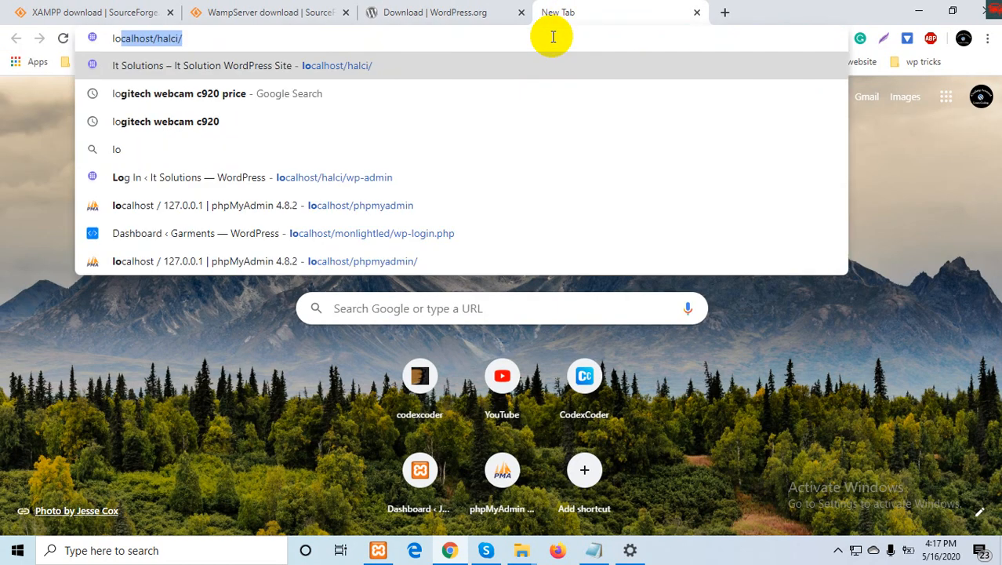
key(Right)
key(BackSpace)
key(BackSpace)
key(BackSpace)
key(BackSpace)
key(BackSpace)
key(BackSpace)
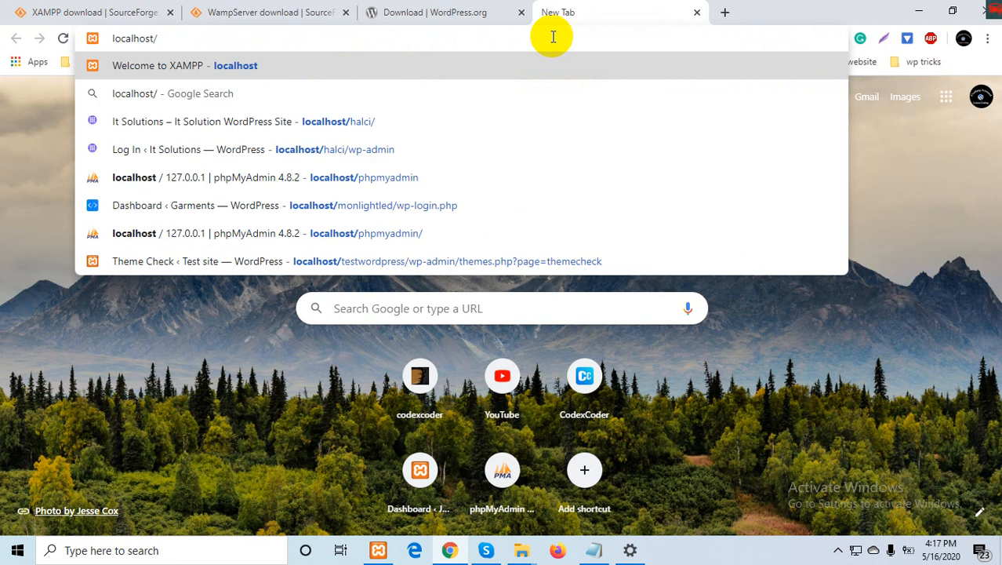
text(wpins)
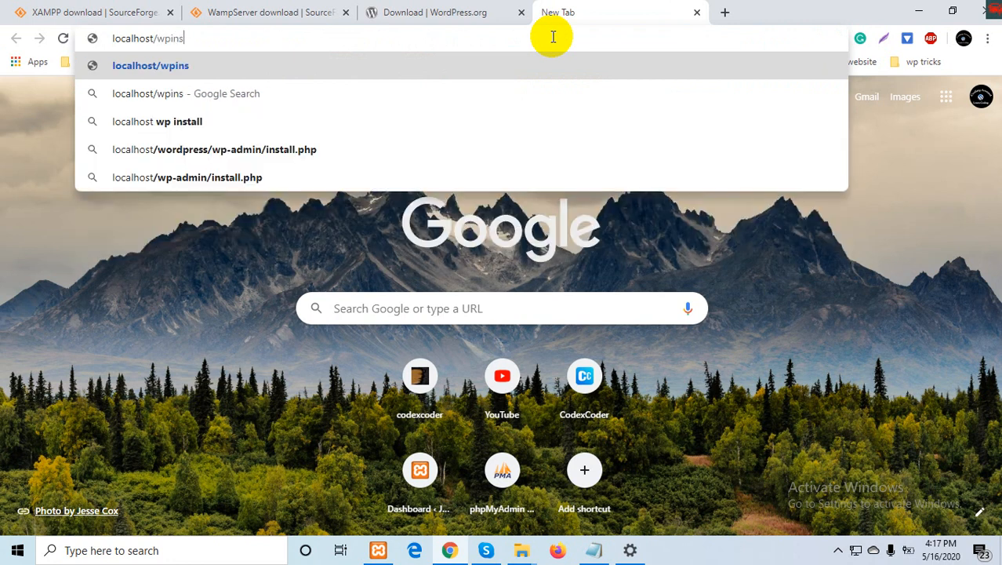
text(talls)
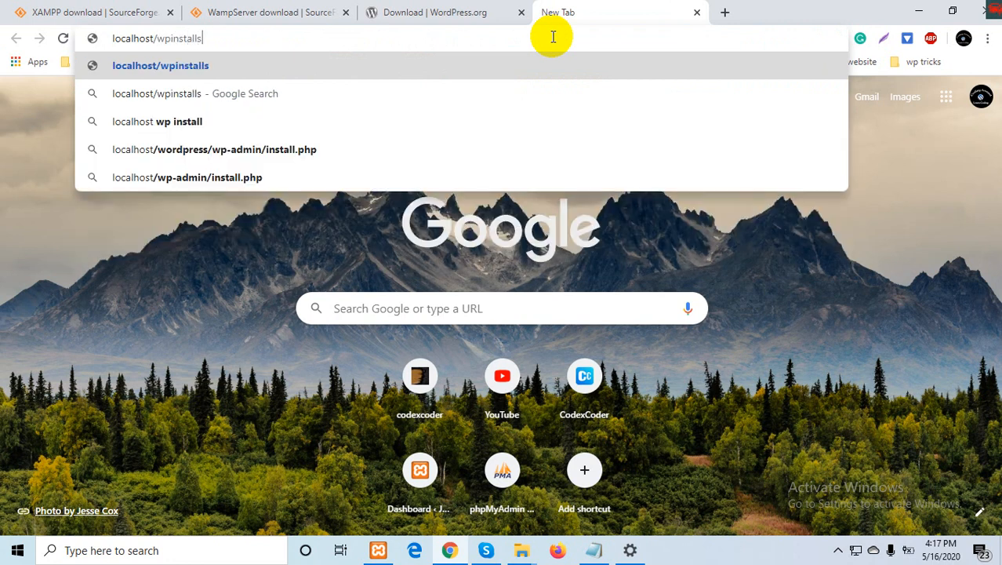
key(Return)
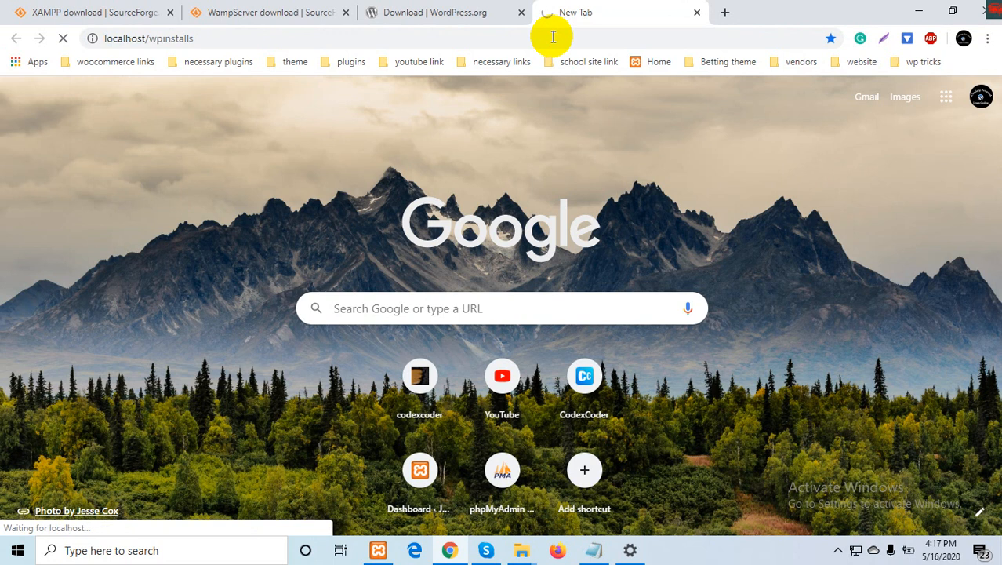
click(287, 213)
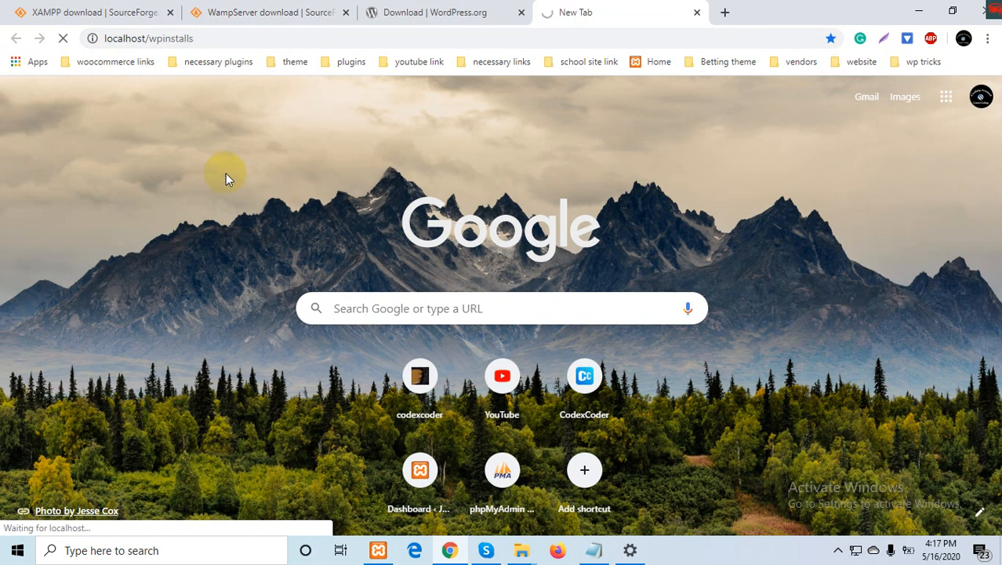
click(403, 250)
click(299, 37)
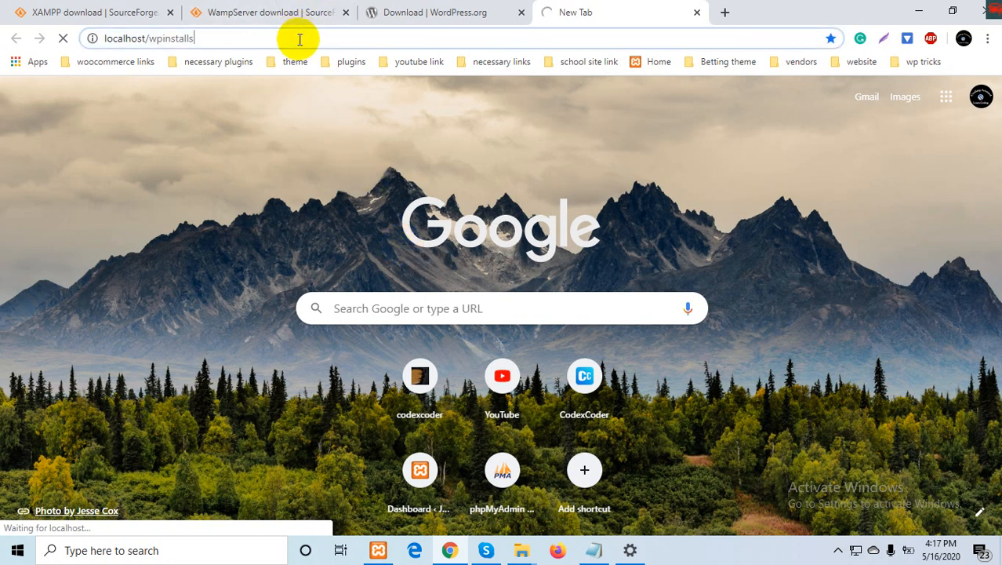
click(312, 166)
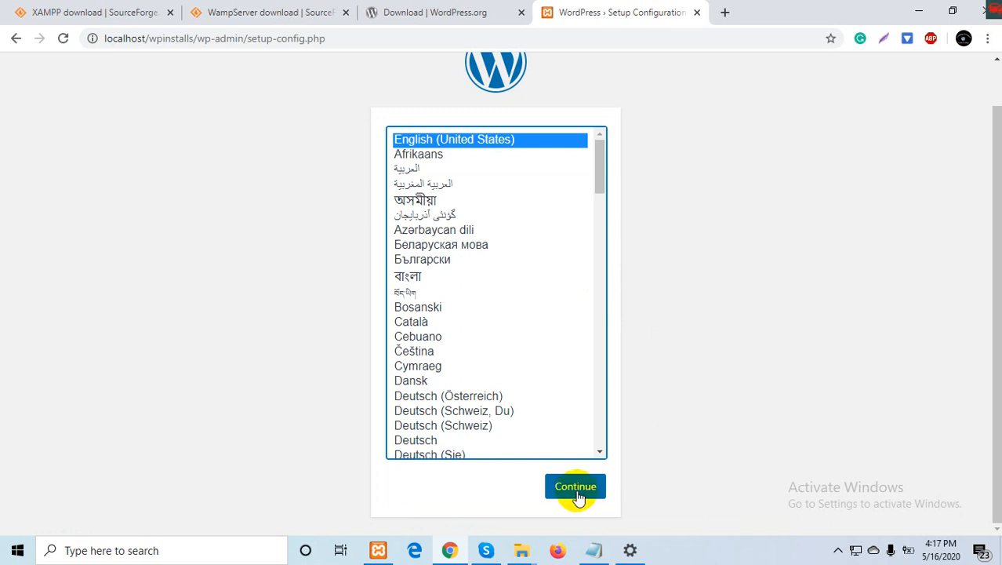
Continue the WordPress setup in English (United States) and proceed to the database connection form.
click(578, 494)
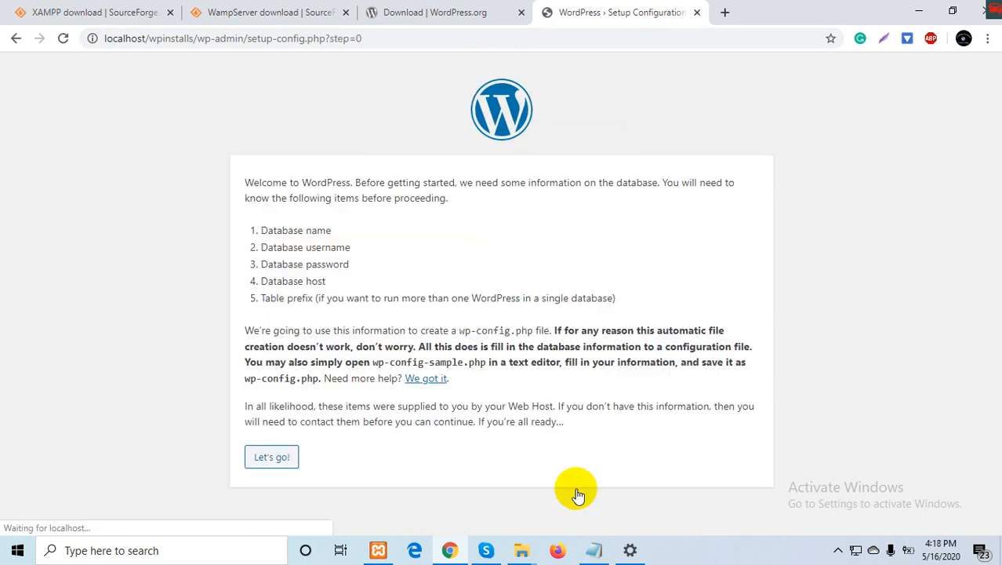
click(265, 458)
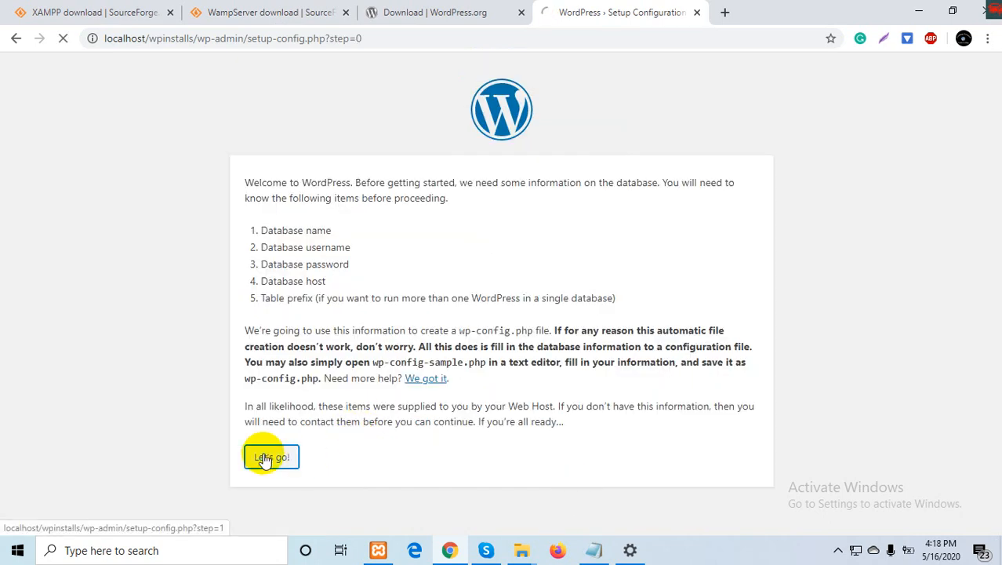
Duplicate the setup page into a second tab, load localhost/phpmyadmin there and open its Databases page.
right_click(604, 7)
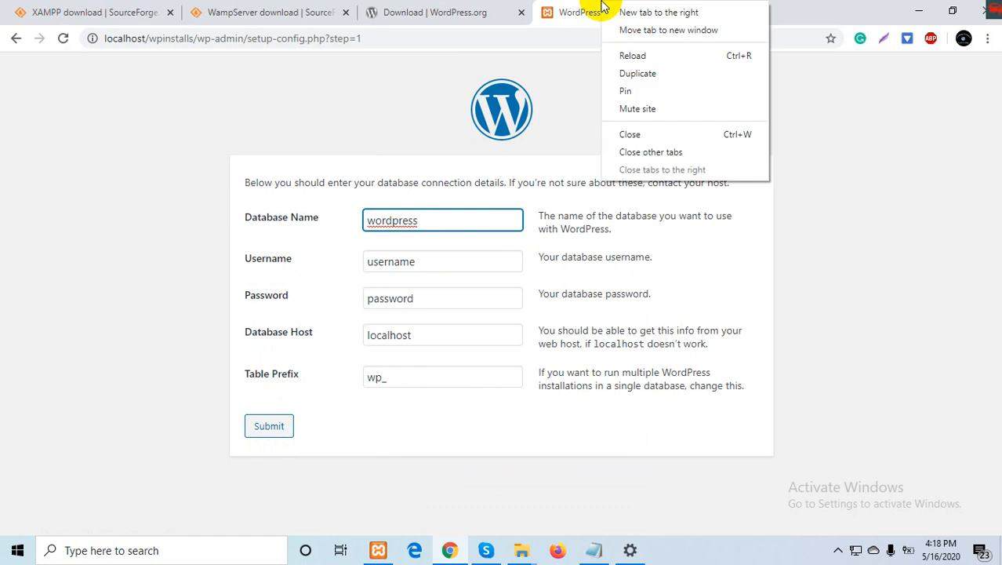
click(638, 74)
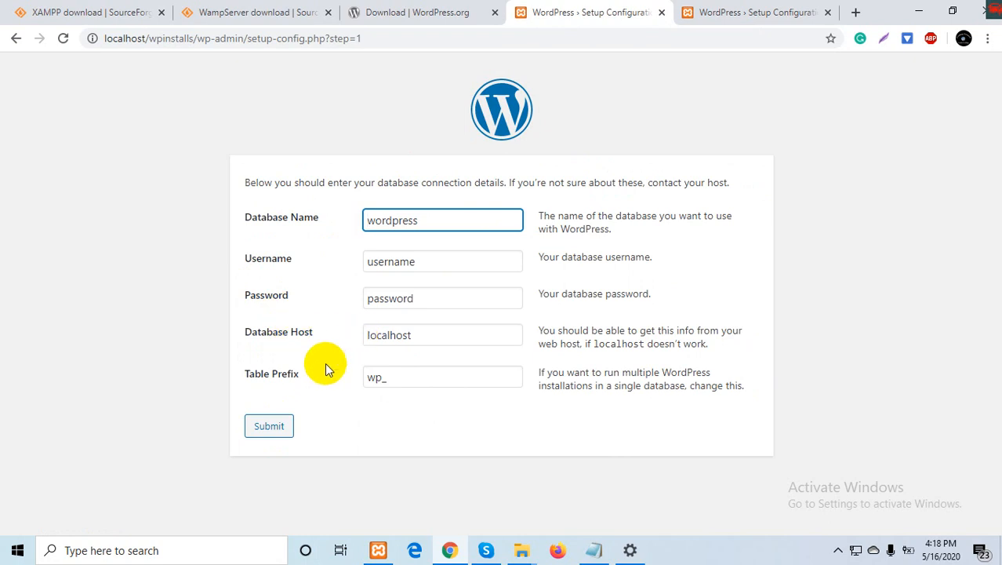
click(421, 143)
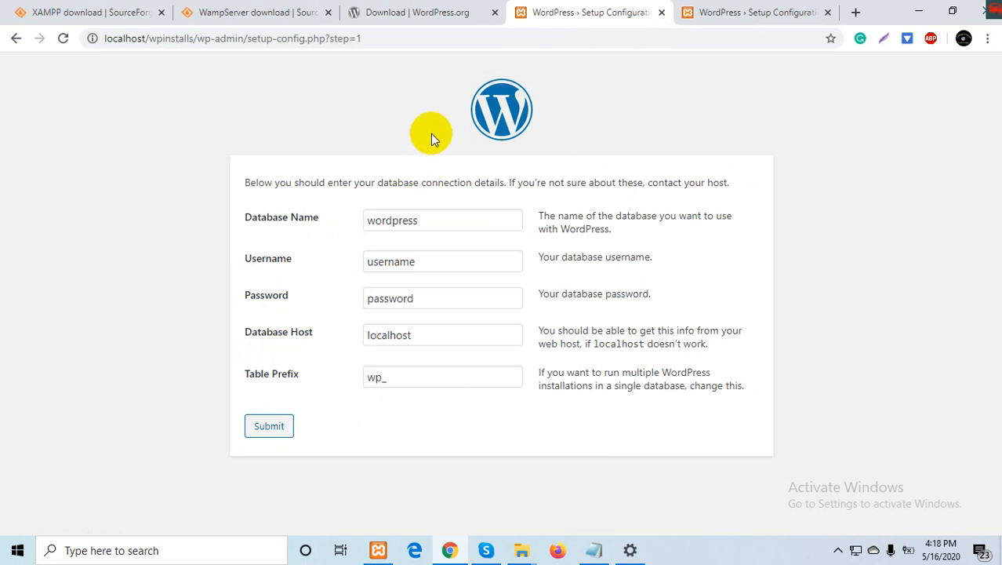
click(725, 8)
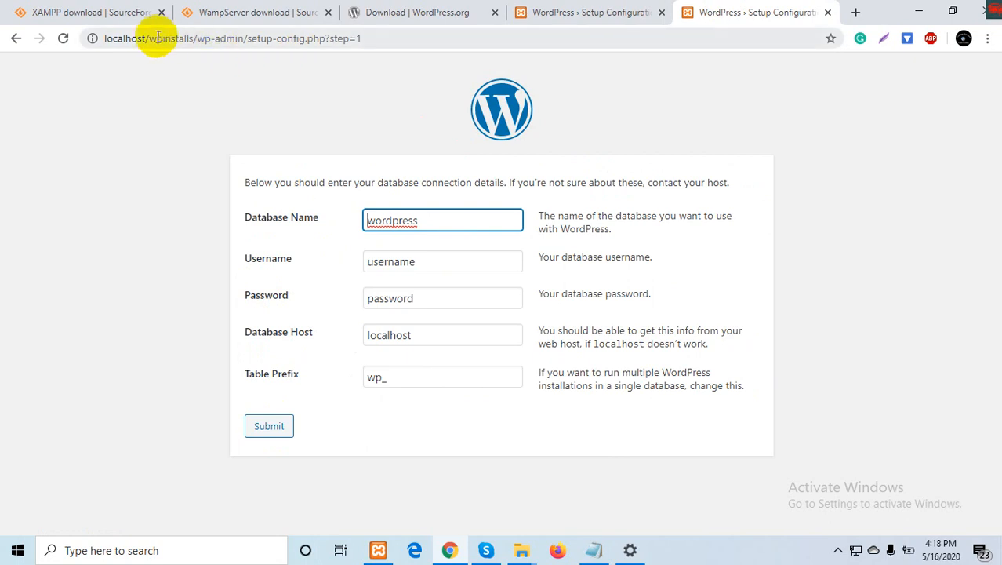
drag(150, 38, 417, 50)
key(BackSpace)
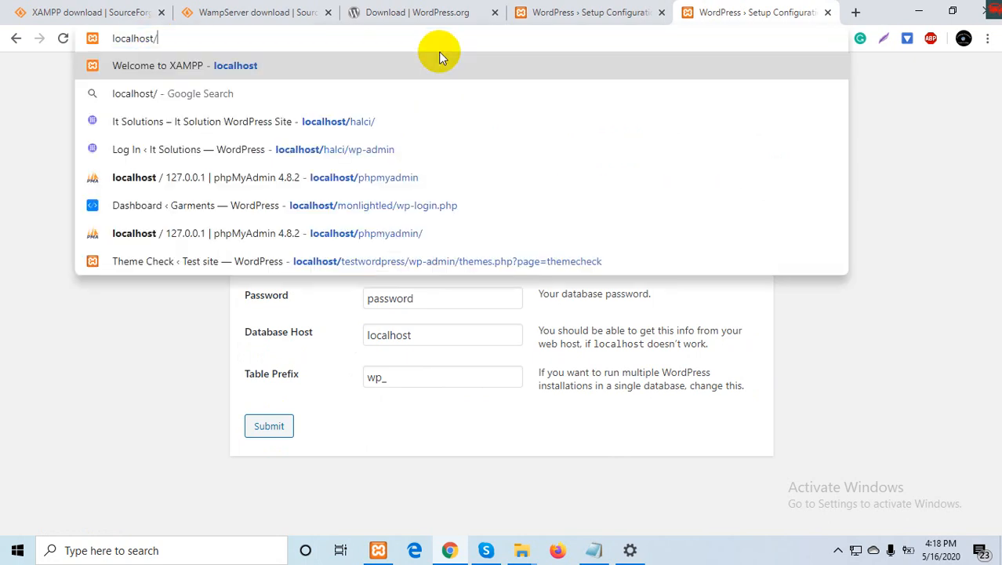
text(php)
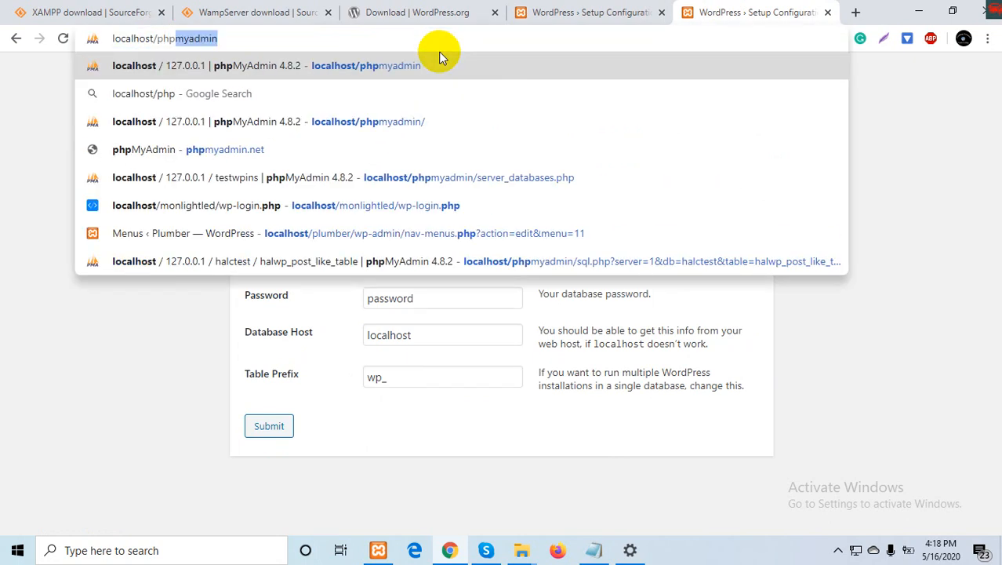
key(Return)
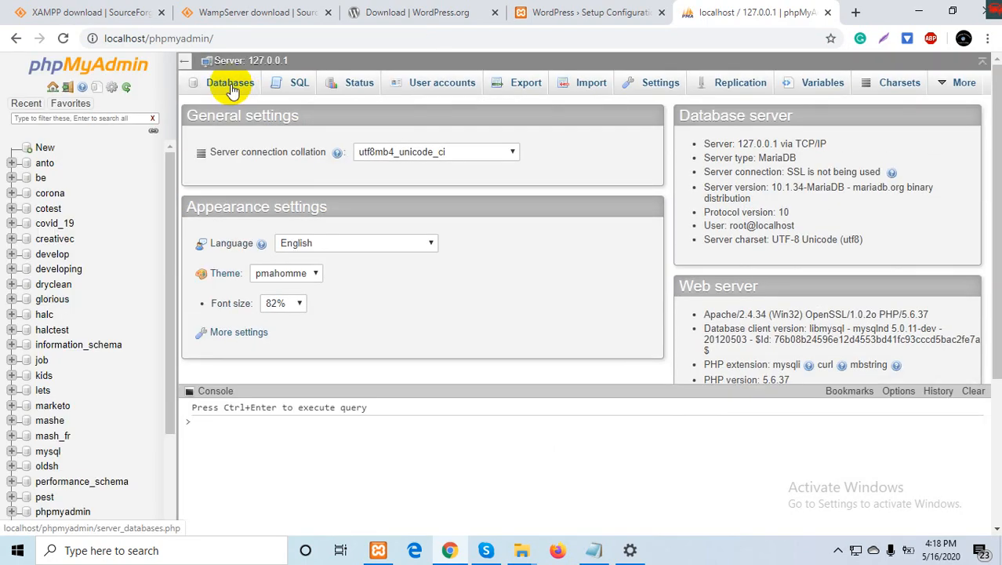
click(232, 89)
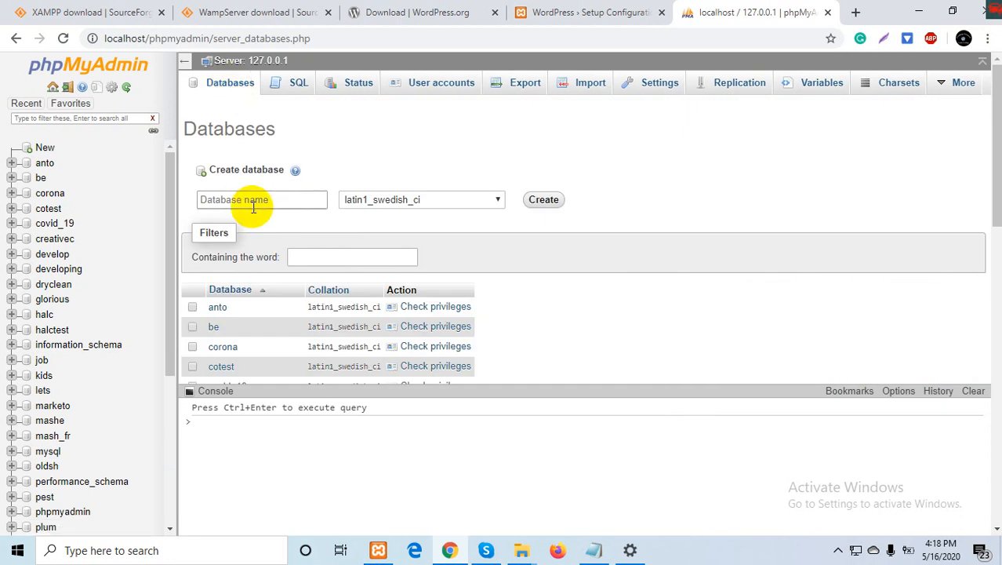
Try to create a database named testwpins with the latin1_swedish_ci collation.
click(252, 201)
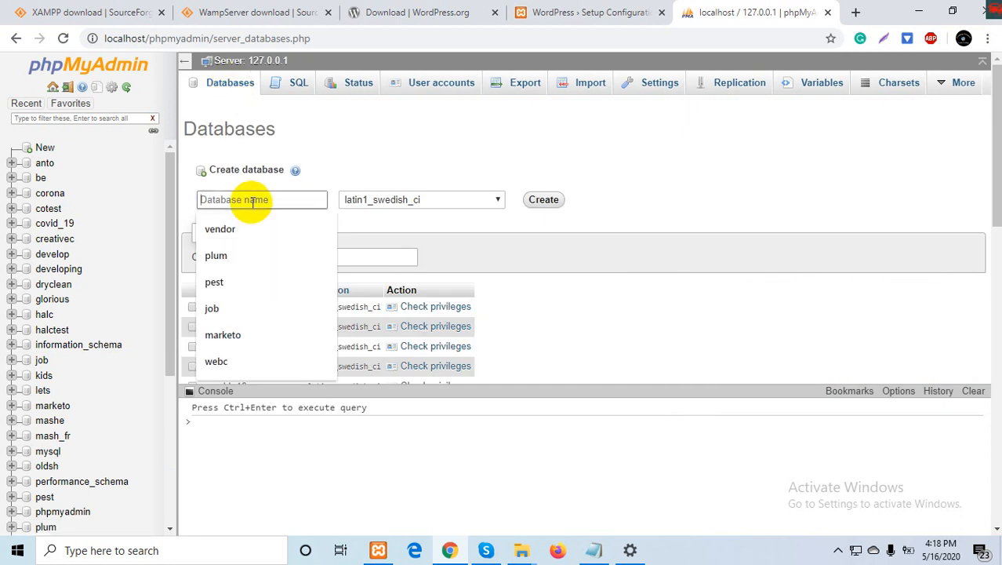
text(test)
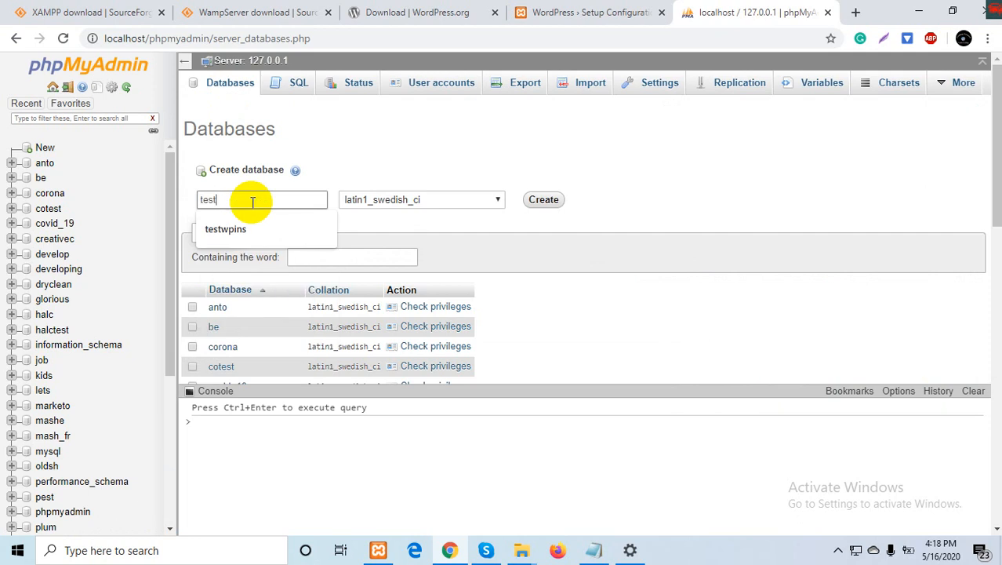
text(wpins)
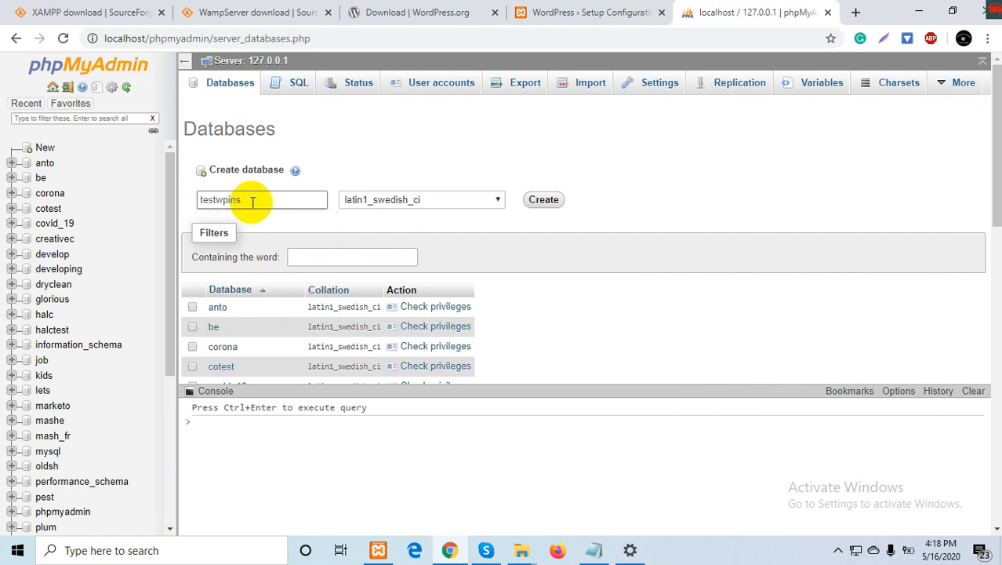
double_click(252, 201)
click(550, 200)
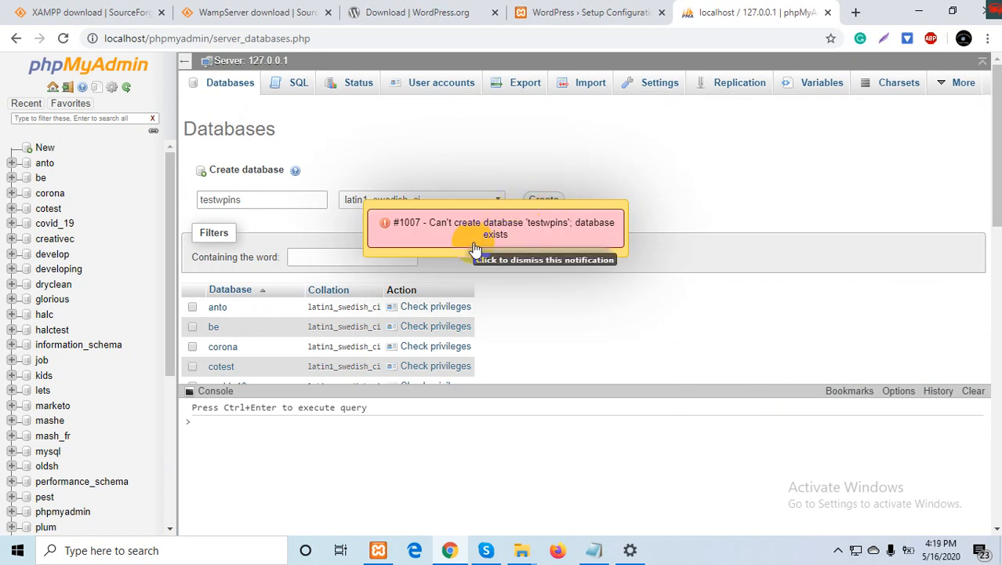
Create a new database named testwp with the latin1_swedish_ci collation.
double_click(218, 198)
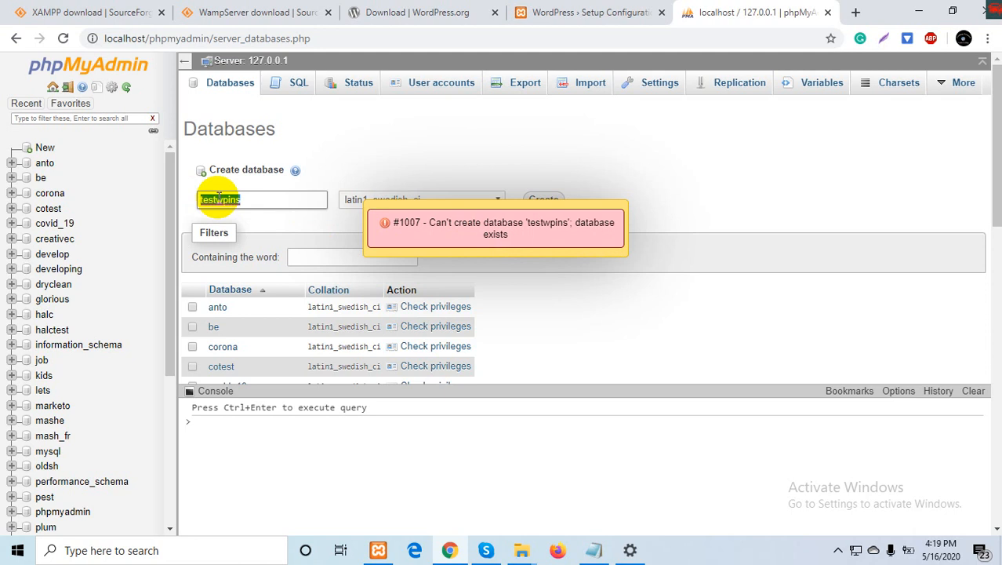
key(BackSpace)
text(test)
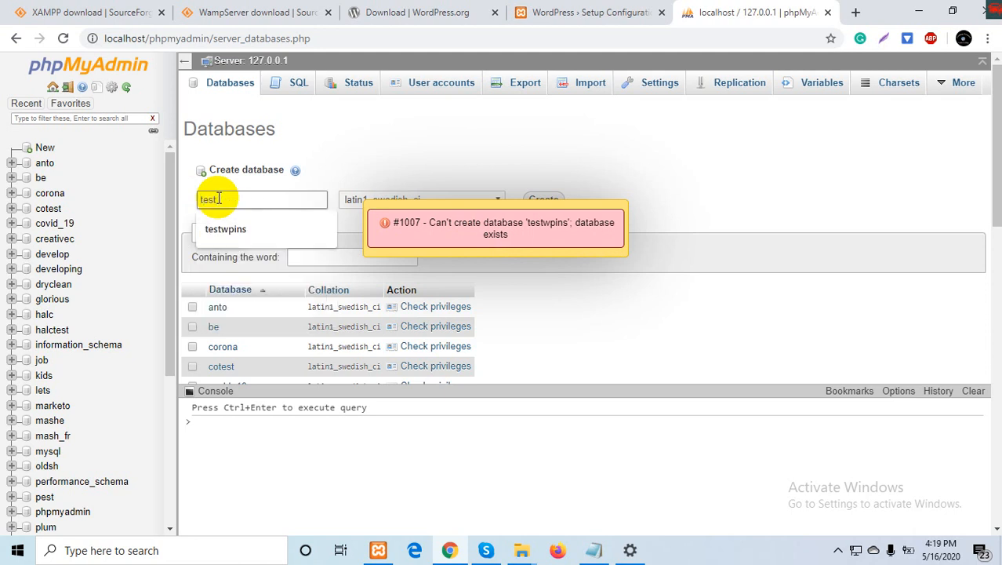
text(wp)
click(570, 181)
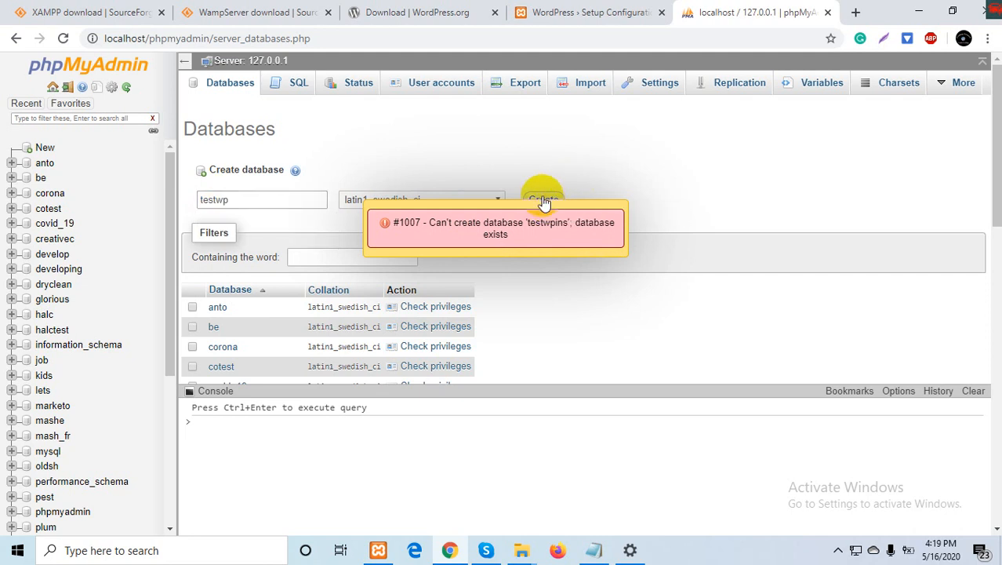
click(544, 200)
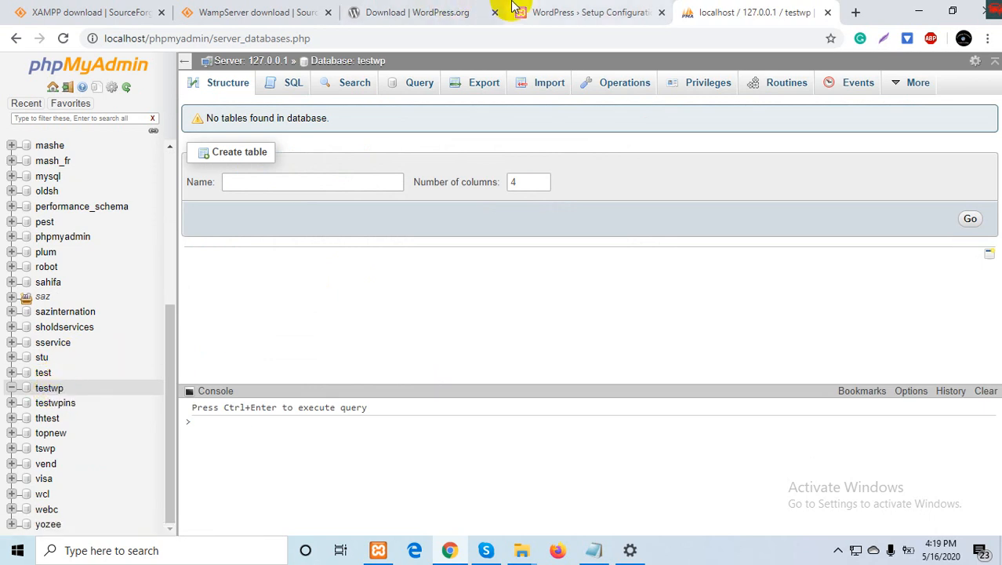
Return to the WordPress setup form and set the database name to testwp and the username to root.
click(549, 7)
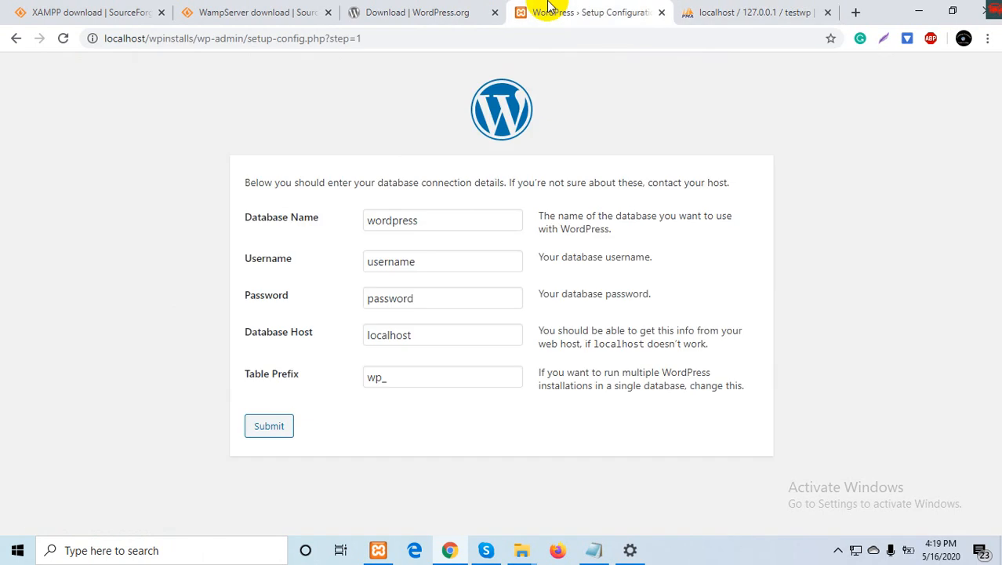
double_click(389, 219)
text(testwp)
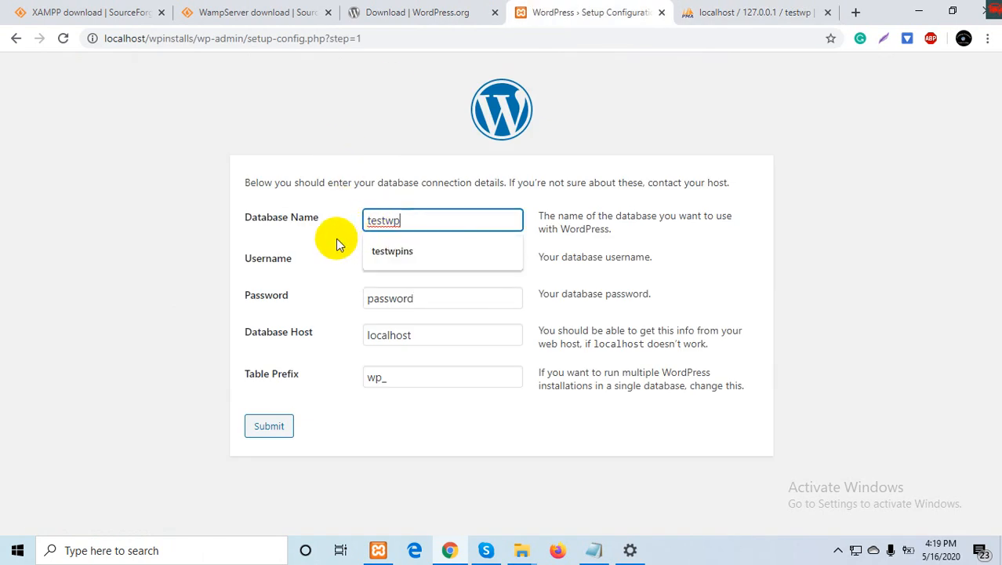
click(336, 239)
double_click(380, 261)
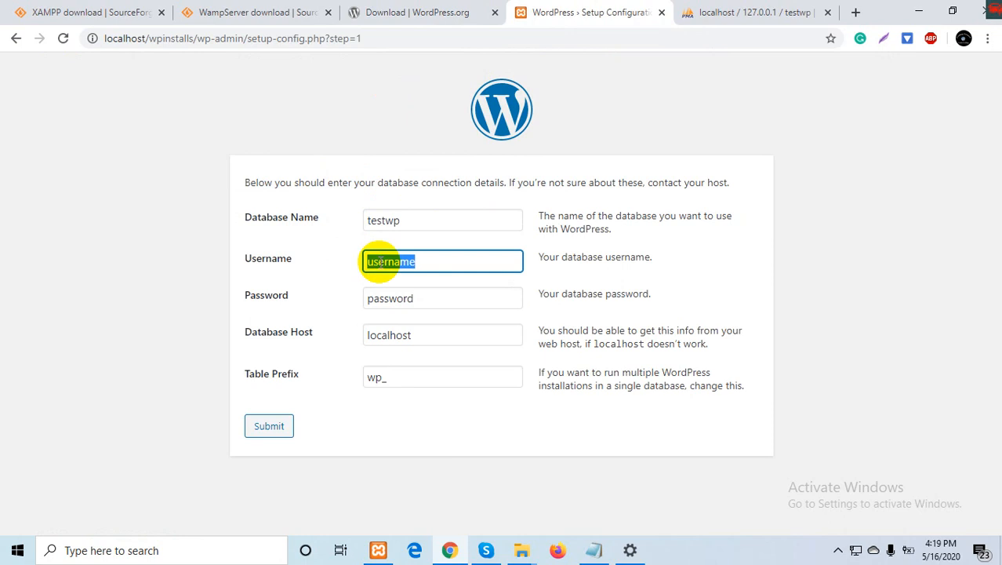
text(root)
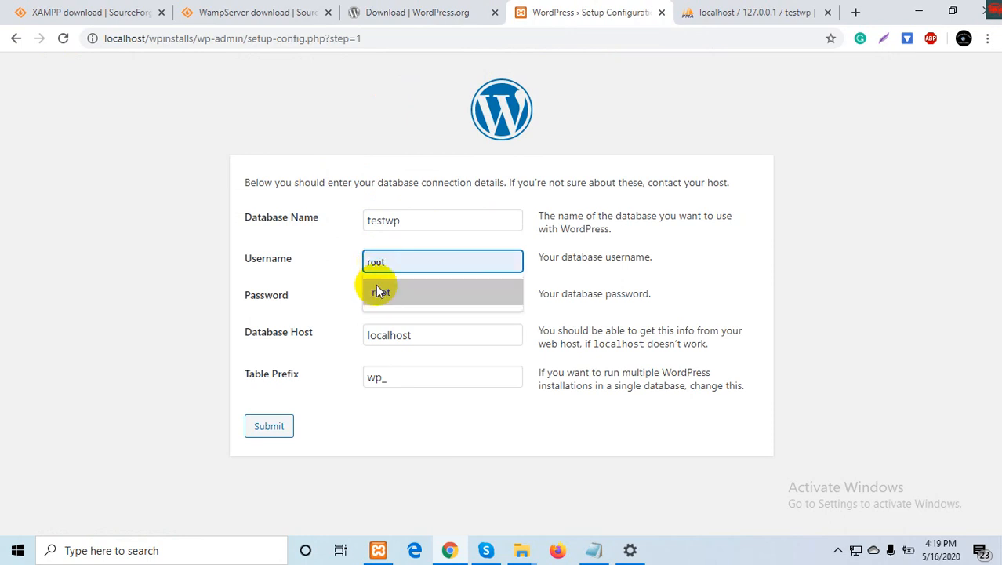
click(377, 292)
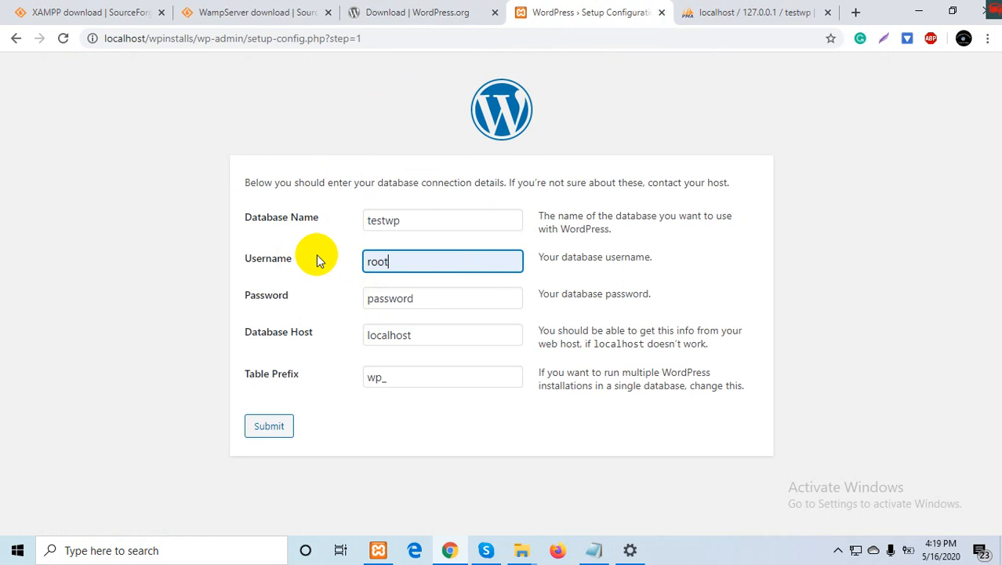
Clear the database password, set the table prefix to testw_ and submit the database connection details.
double_click(409, 297)
key(BackSpace)
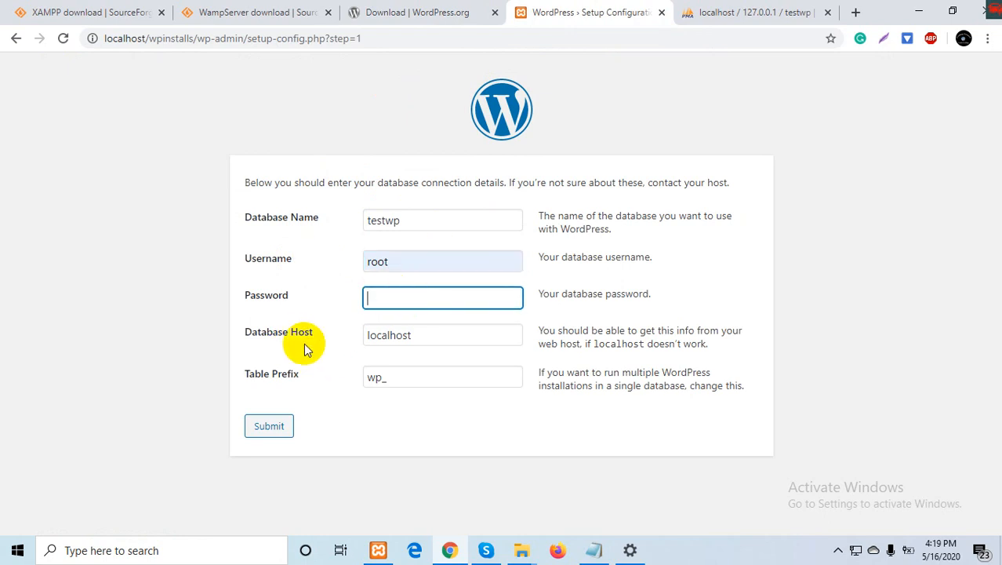
click(380, 378)
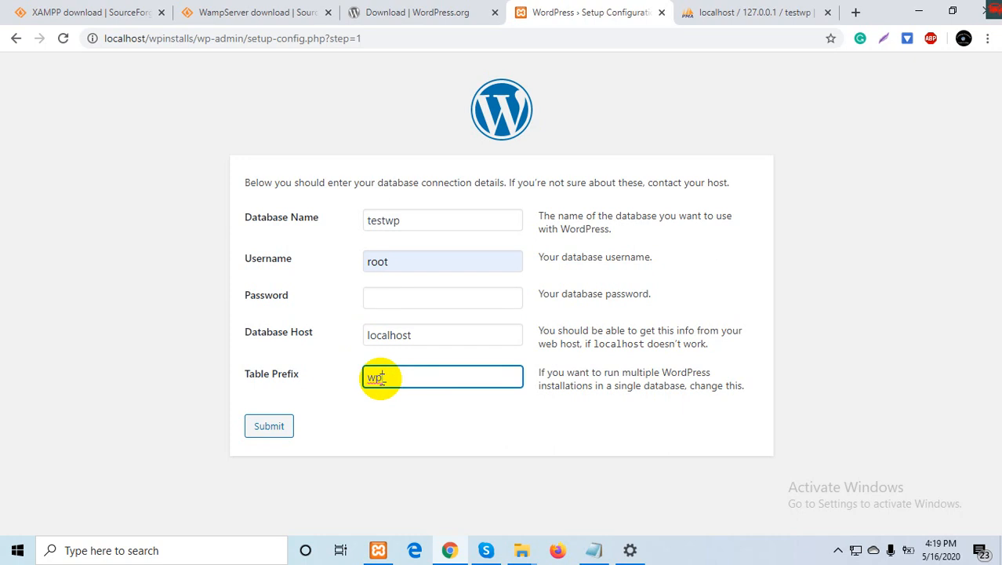
key(BackSpace)
key(BackSpace)
key(BackSpace)
text(testw_)
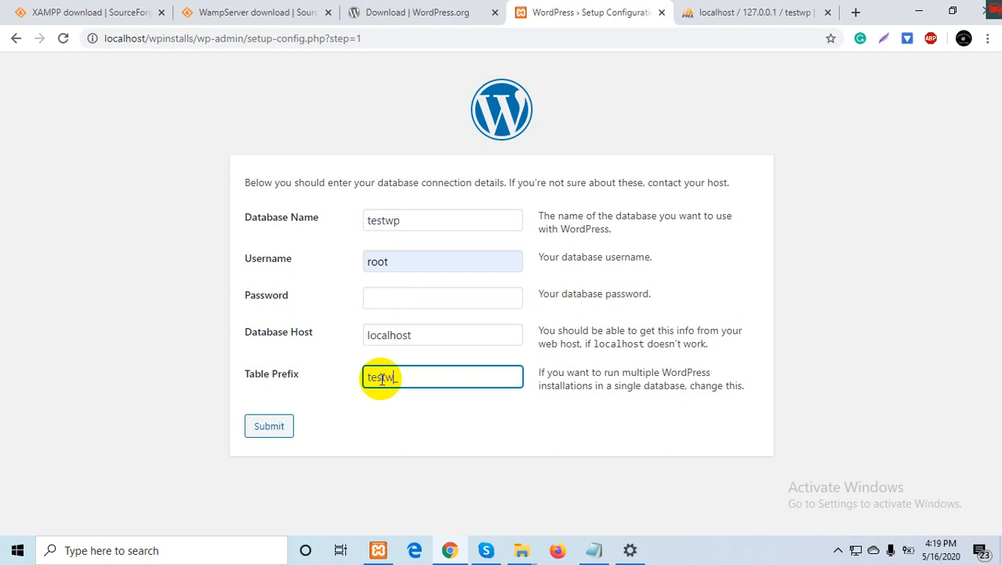
click(257, 430)
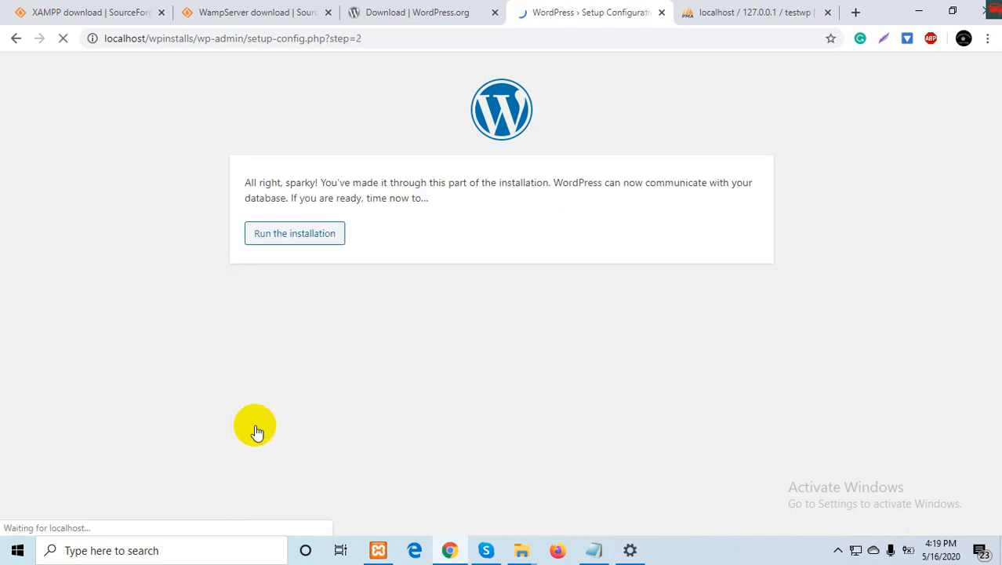
Run the WordPress installation and enter test wp as the site title.
click(287, 235)
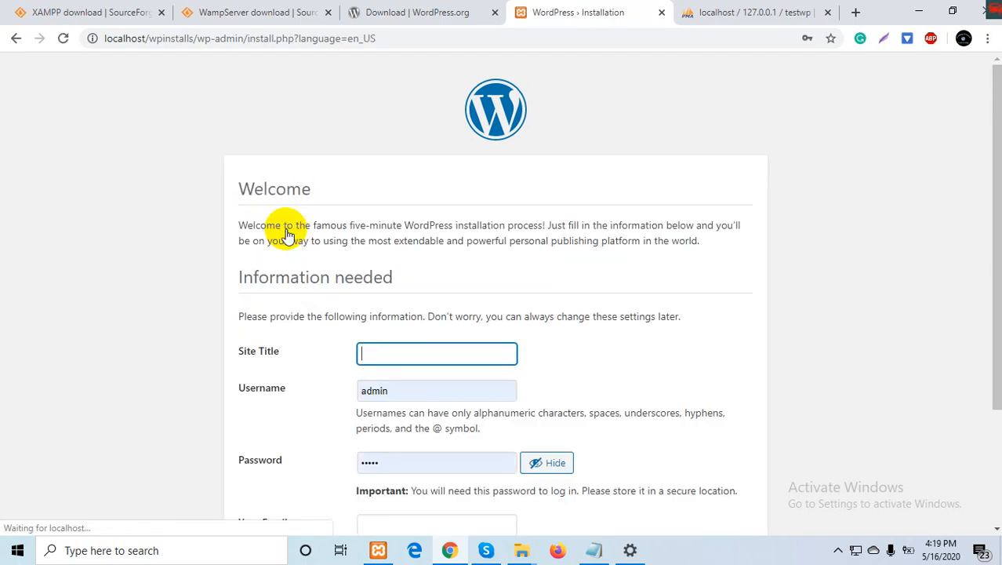
click(399, 356)
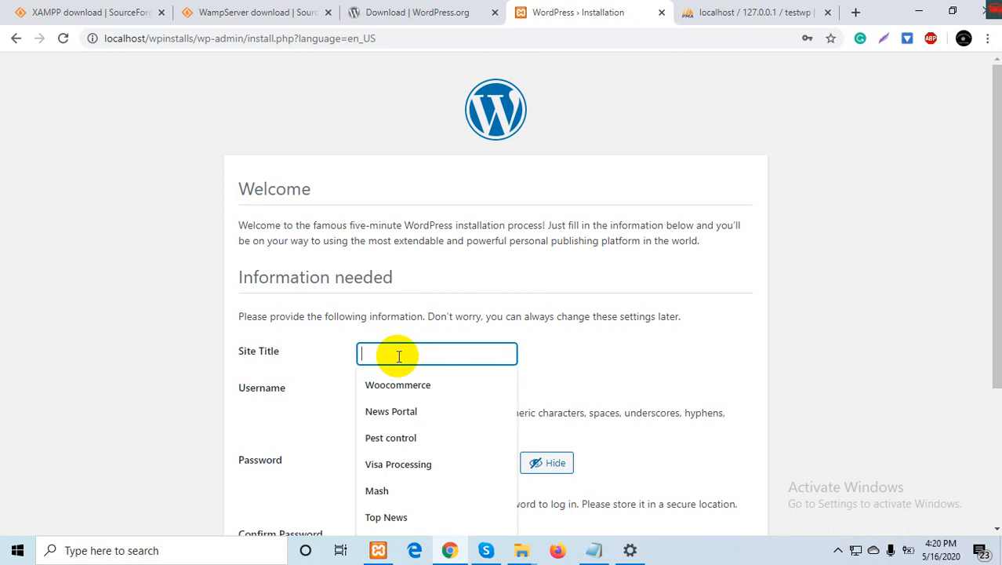
text(test wp)
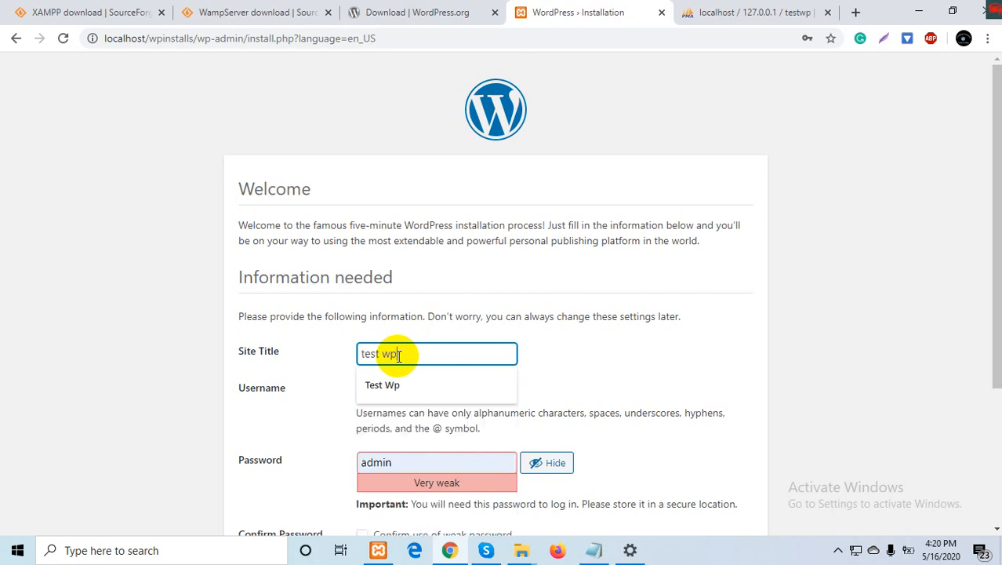
click(335, 363)
scroll(406, 401, down, 2)
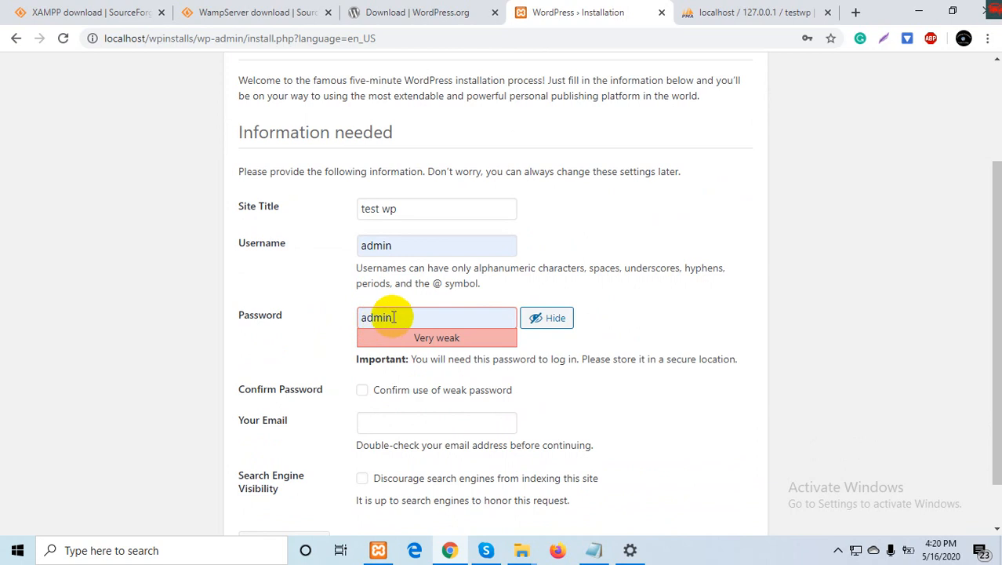
click(396, 316)
click(539, 234)
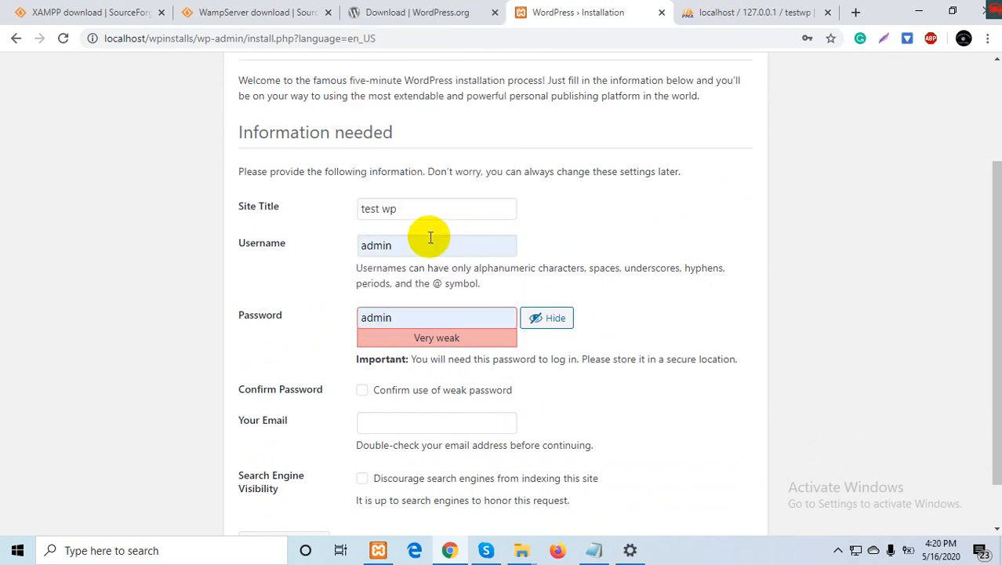
click(433, 238)
click(573, 245)
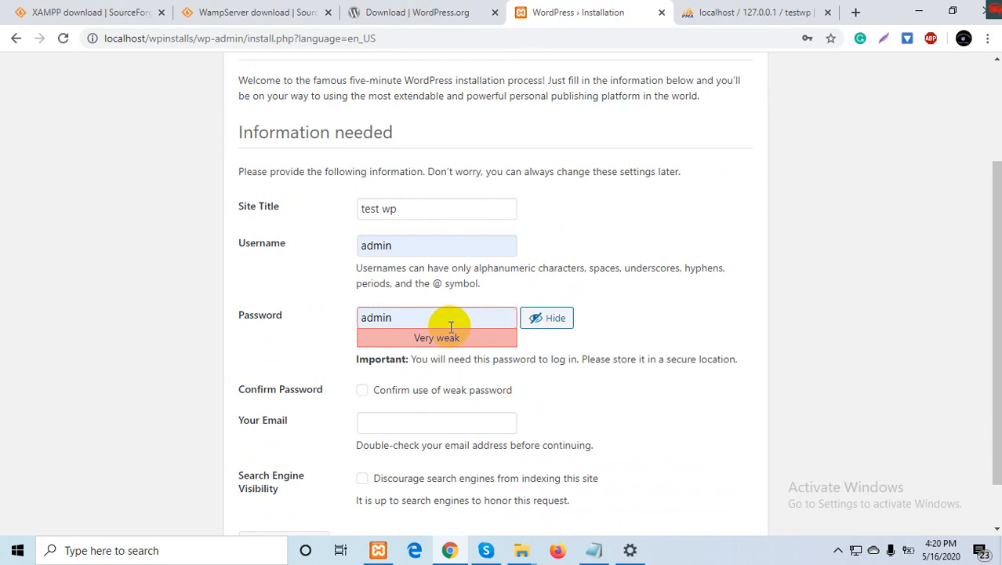
click(443, 309)
click(566, 245)
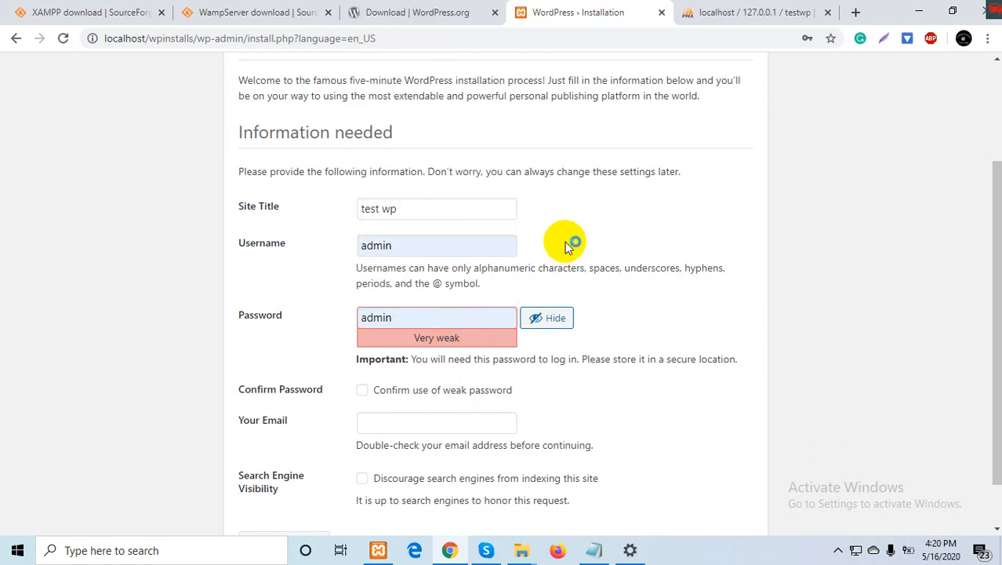
Confirm the use of a weak password and fill in the administrator's email address.
scroll(564, 242, down, 1)
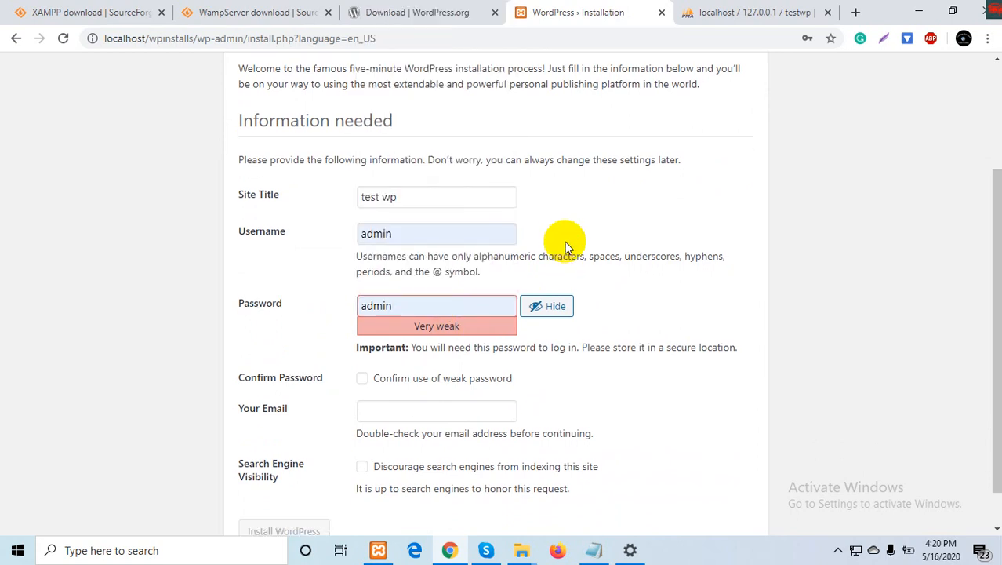
click(366, 337)
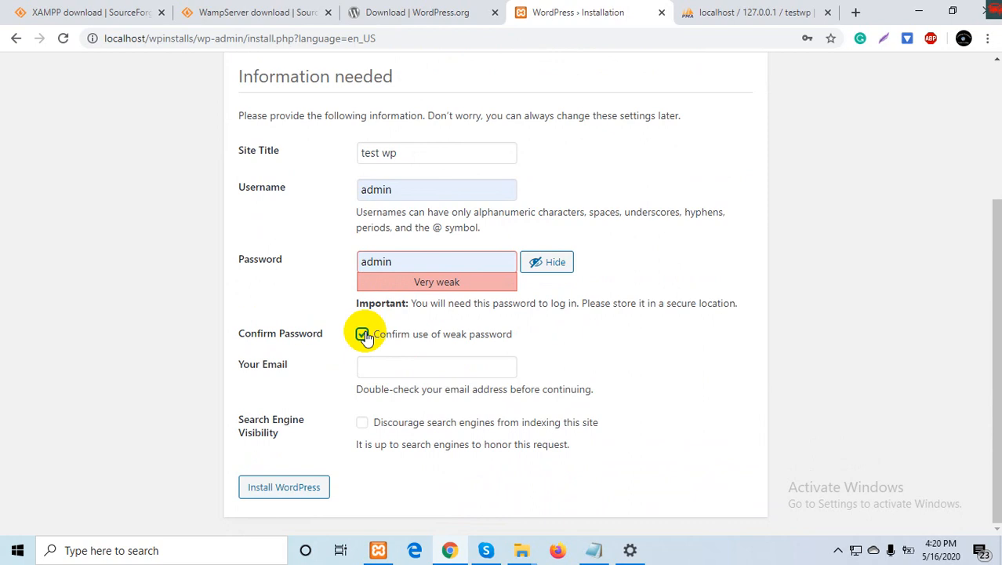
click(394, 364)
click(403, 400)
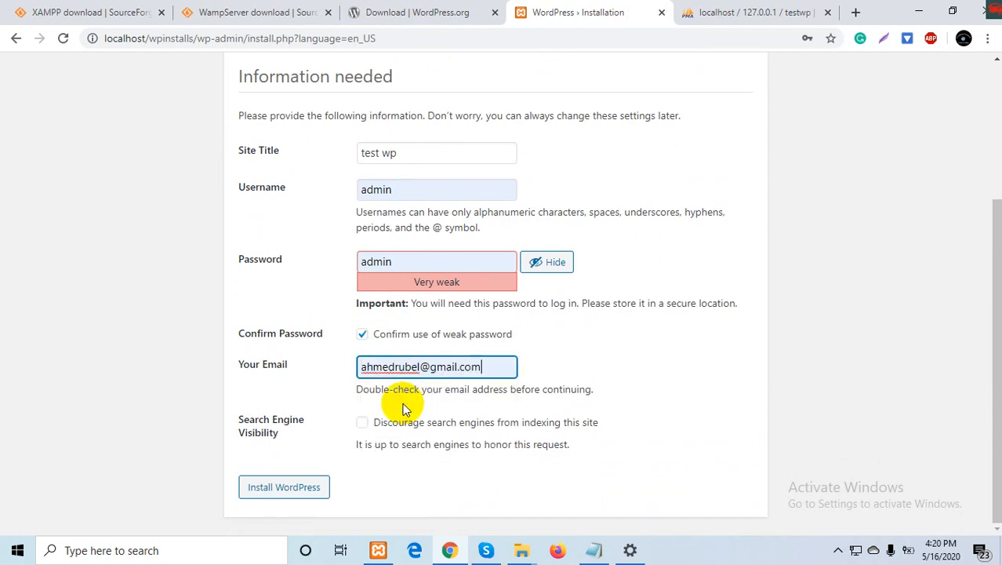
Discourage search engines from indexing the site, install WordPress and close the phpMyAdmin page.
click(360, 423)
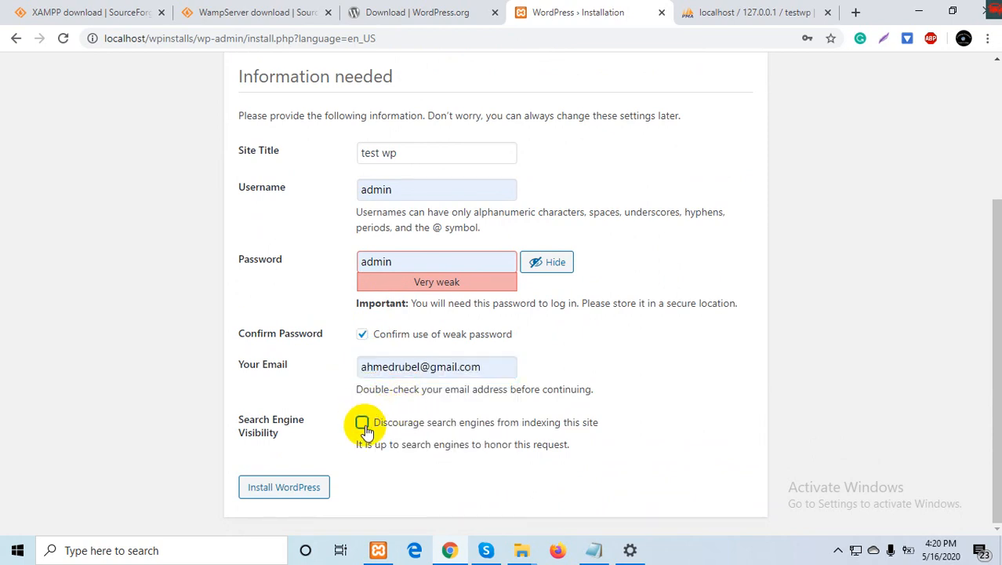
click(284, 487)
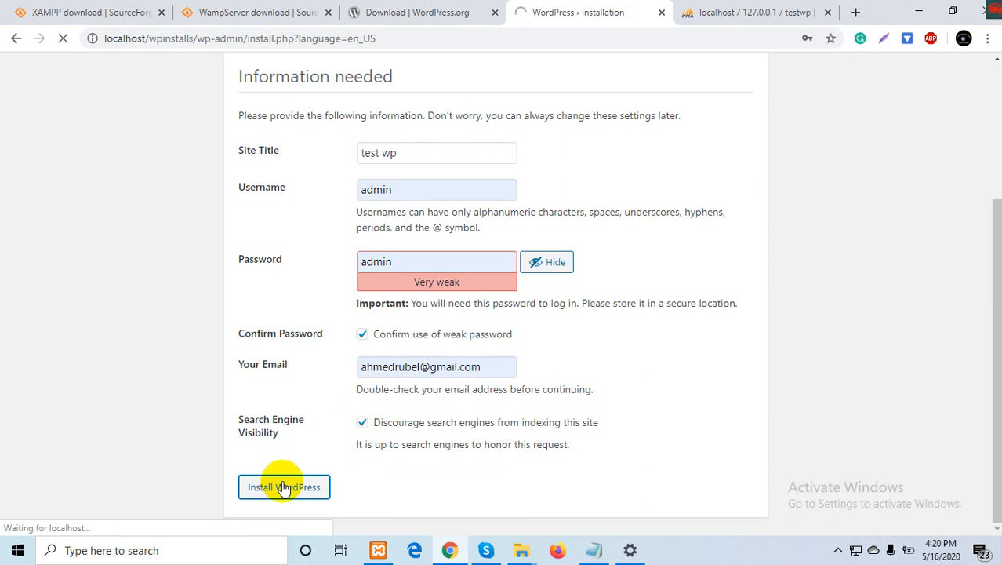
click(830, 13)
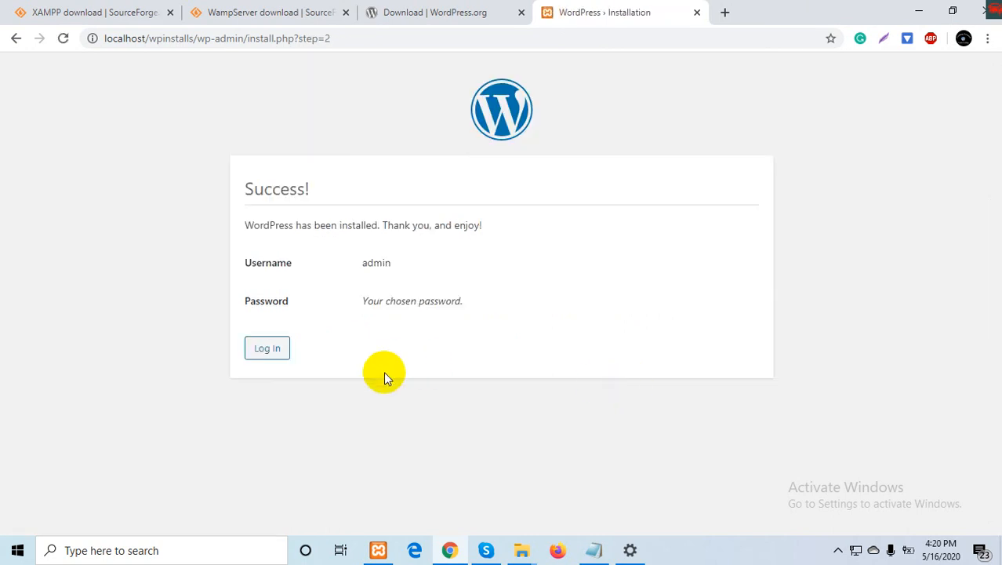
Log in to the new site with the prefilled admin credentials and dismiss the dashboard's welcome panel.
click(266, 352)
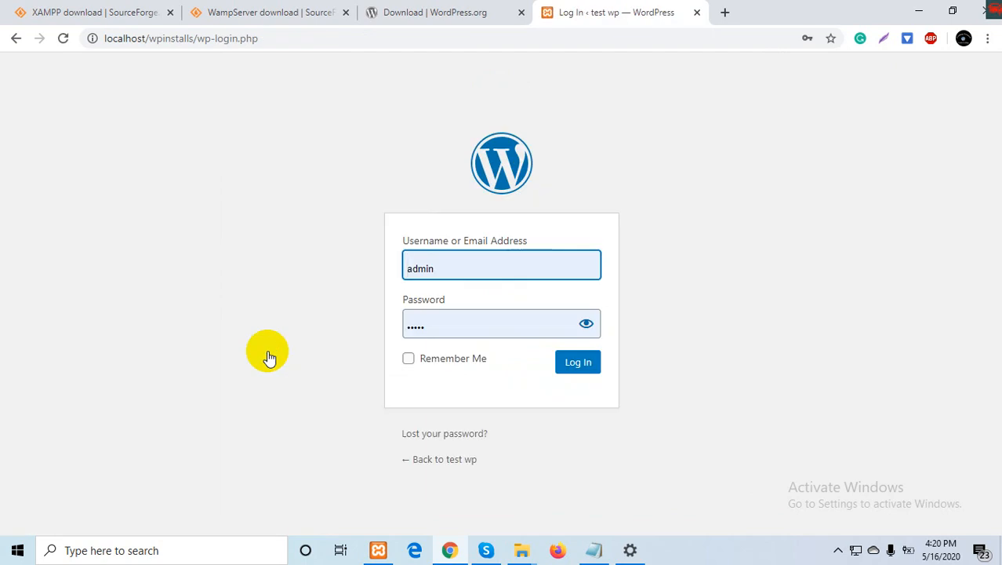
click(578, 362)
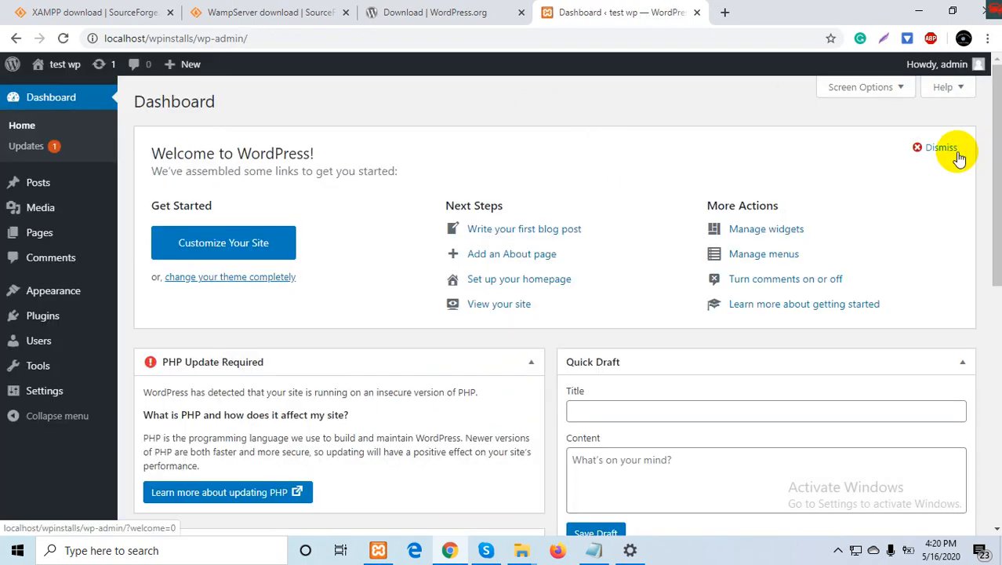
click(943, 149)
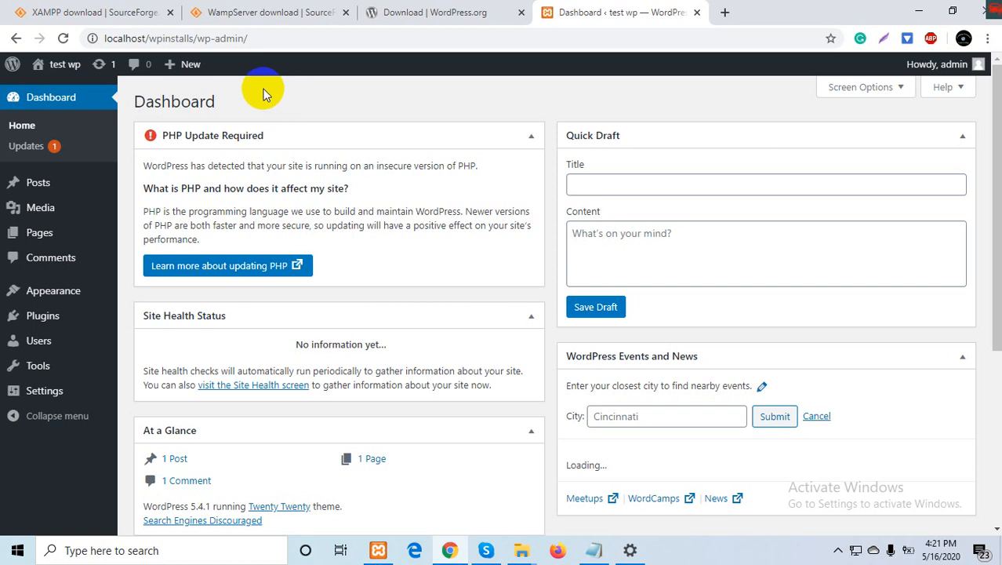
Open the test wp site's front page in a new tab and look through it from header to footer.
mouse_move(74, 68)
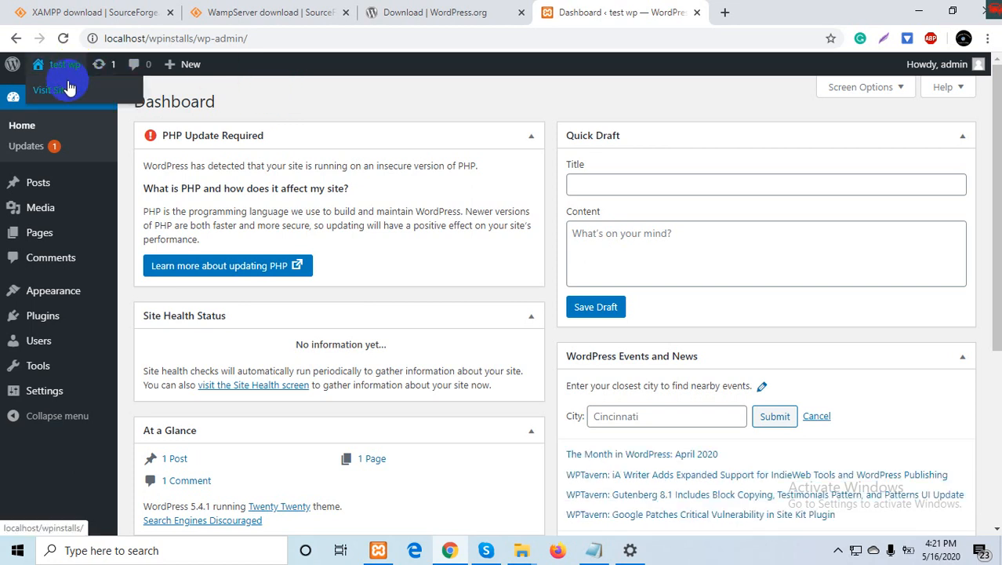
ctrl+click(67, 93)
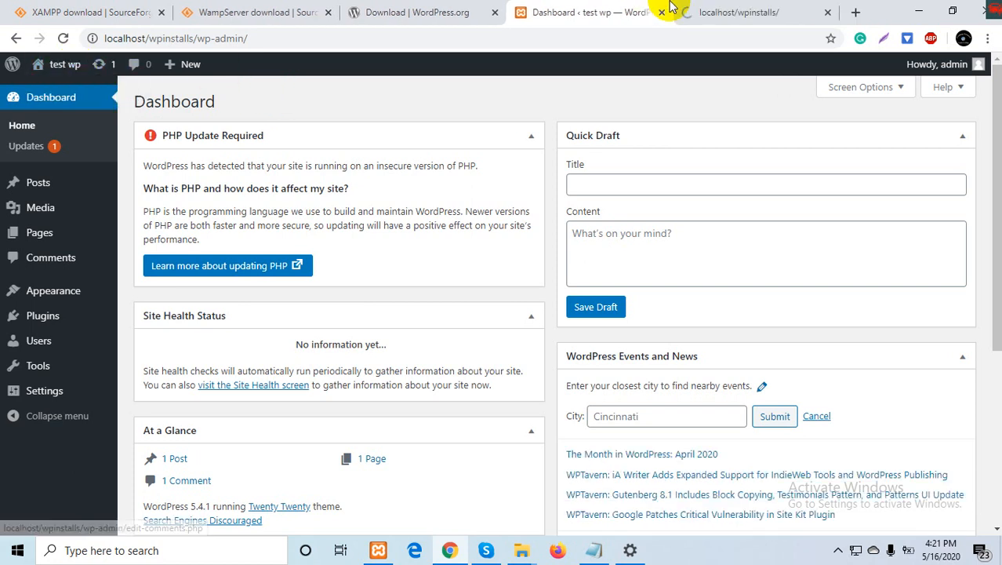
click(704, 9)
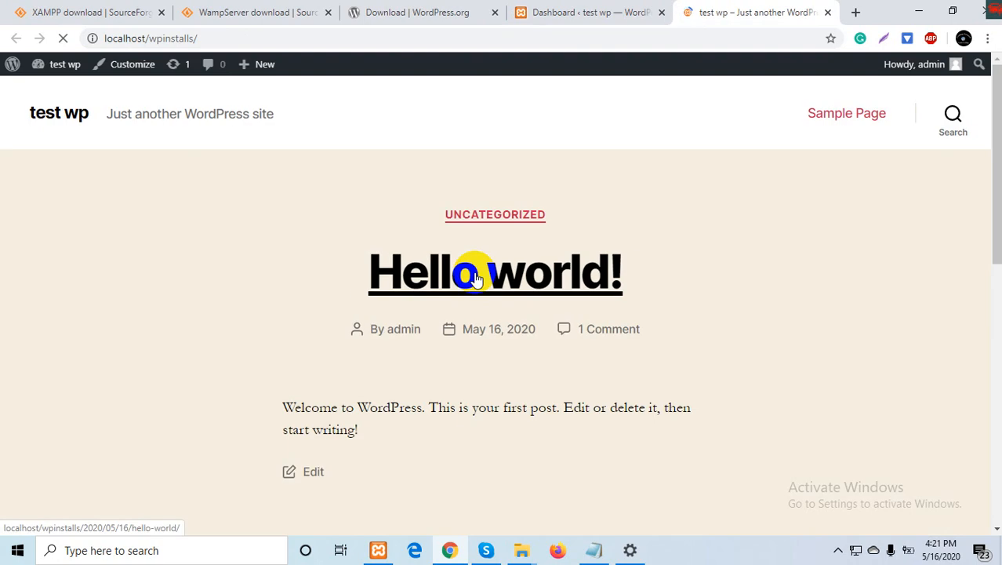
scroll(475, 278, down, 15)
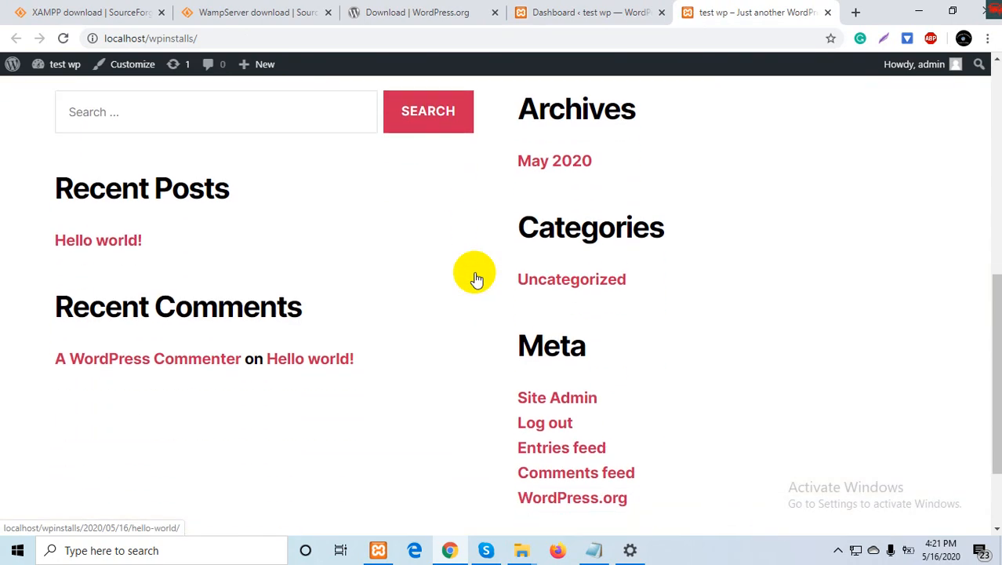
scroll(476, 279, up, 15)
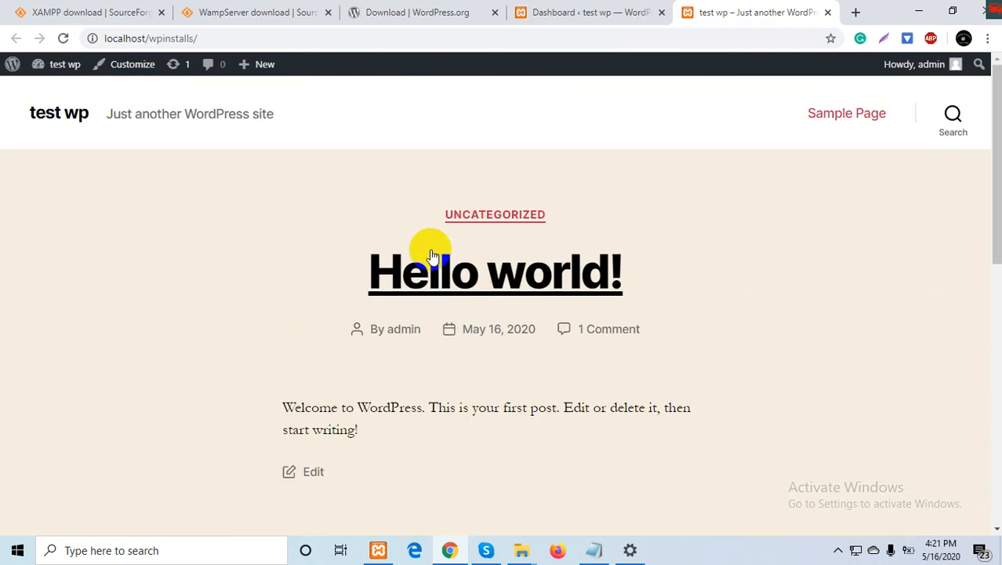